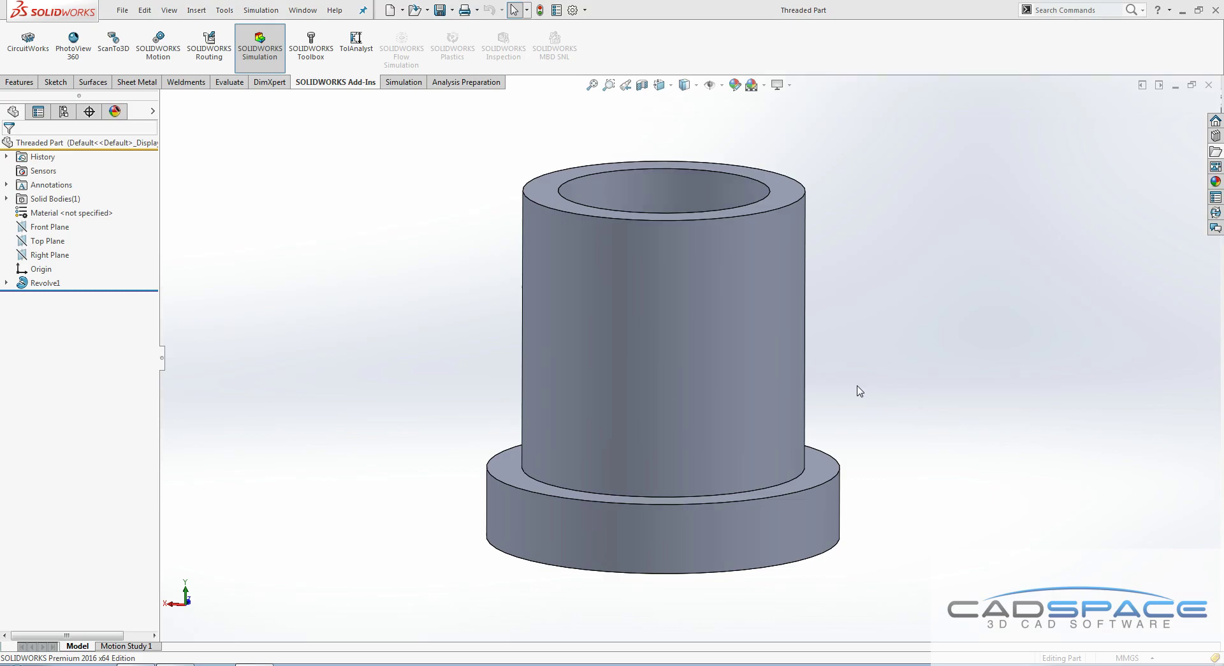
- Show the Features tab commands for the revolved flanged cylinder part
left_click(19, 82)
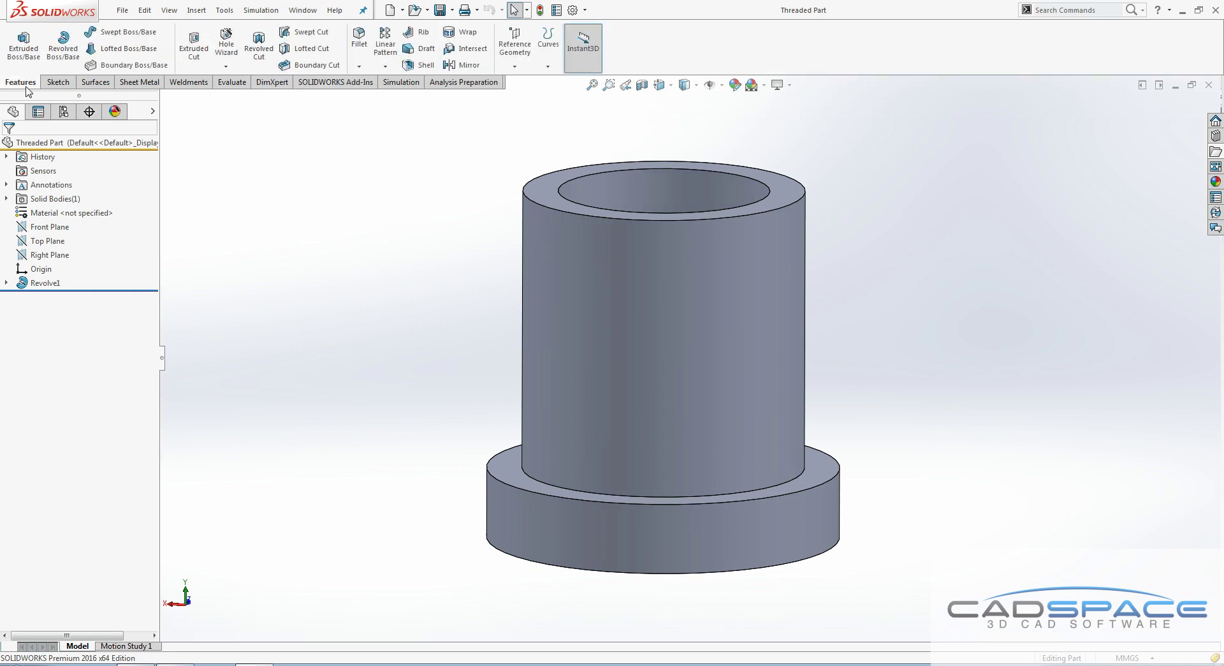
- Start a Thread feature with Metric Die type and M60x5.5 size
left_click(226, 66)
left_click(243, 99)
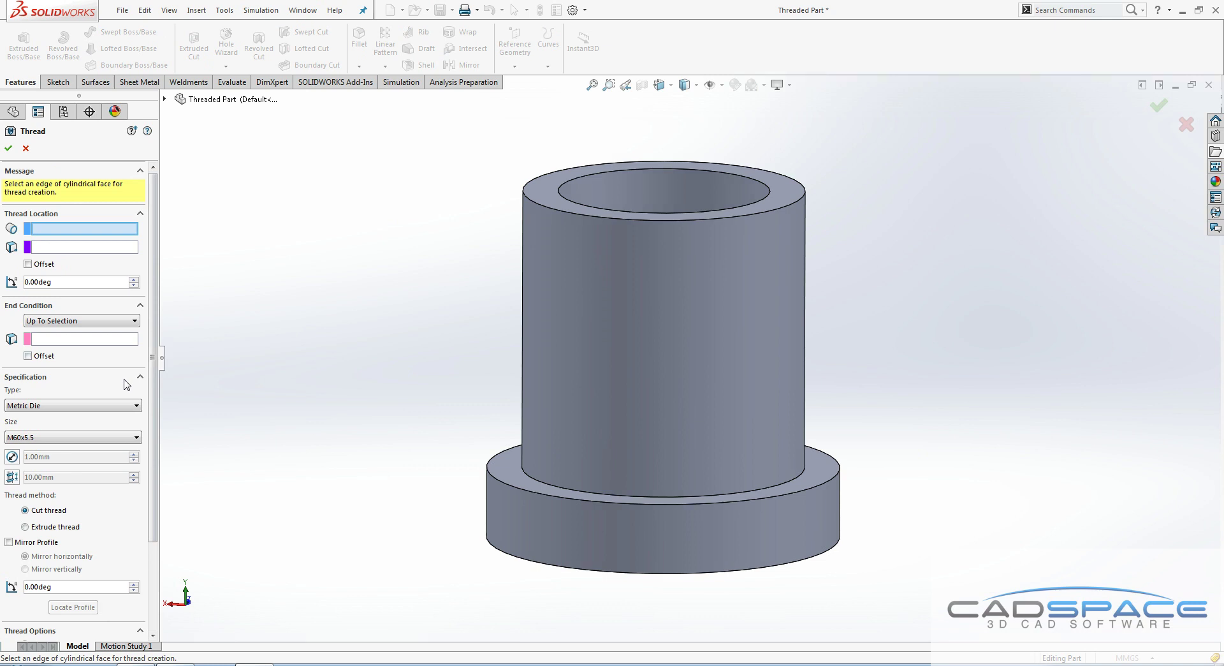
left_click(22, 409)
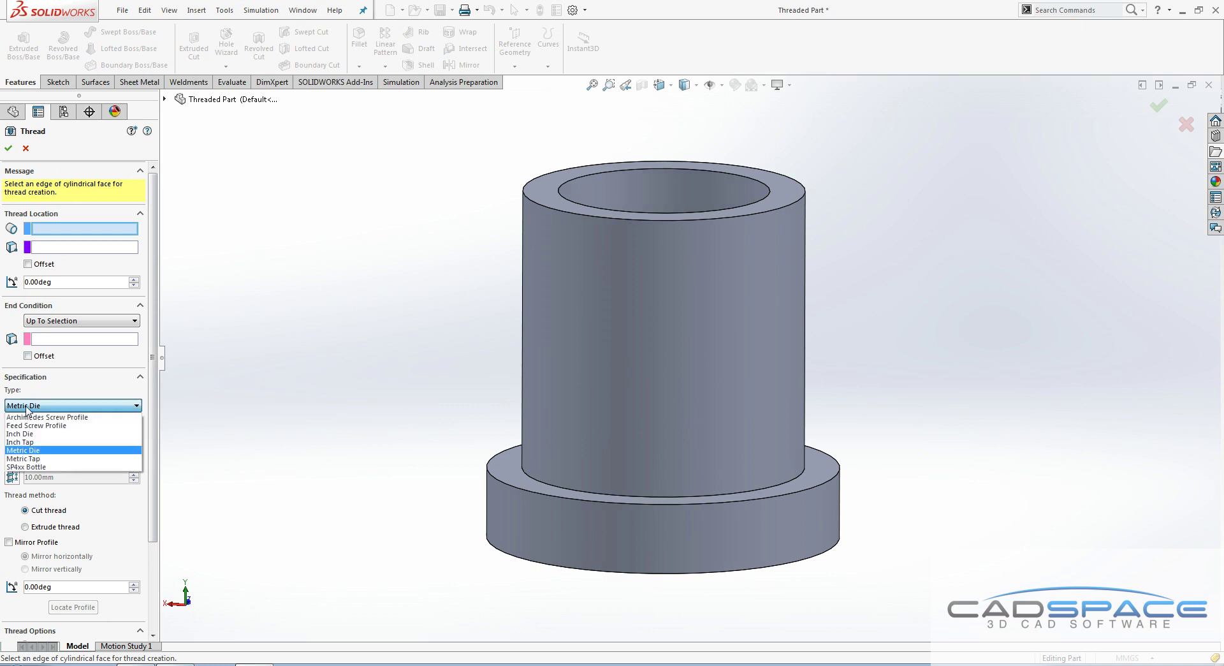
left_click(38, 452)
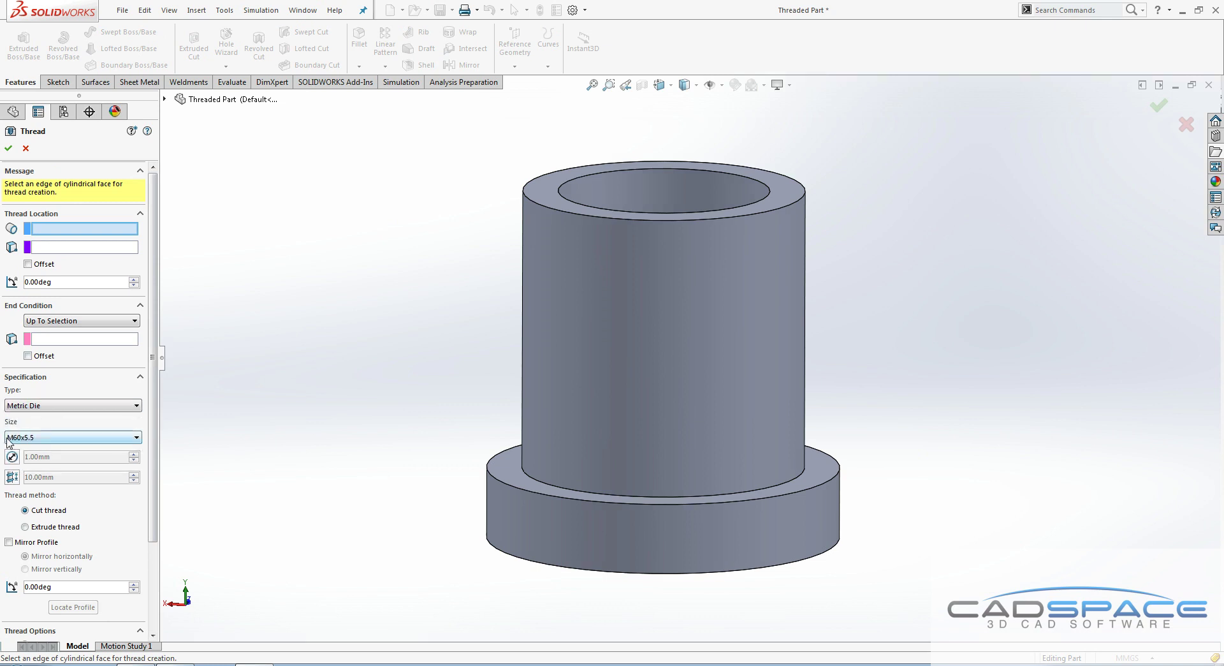
left_click(56, 437)
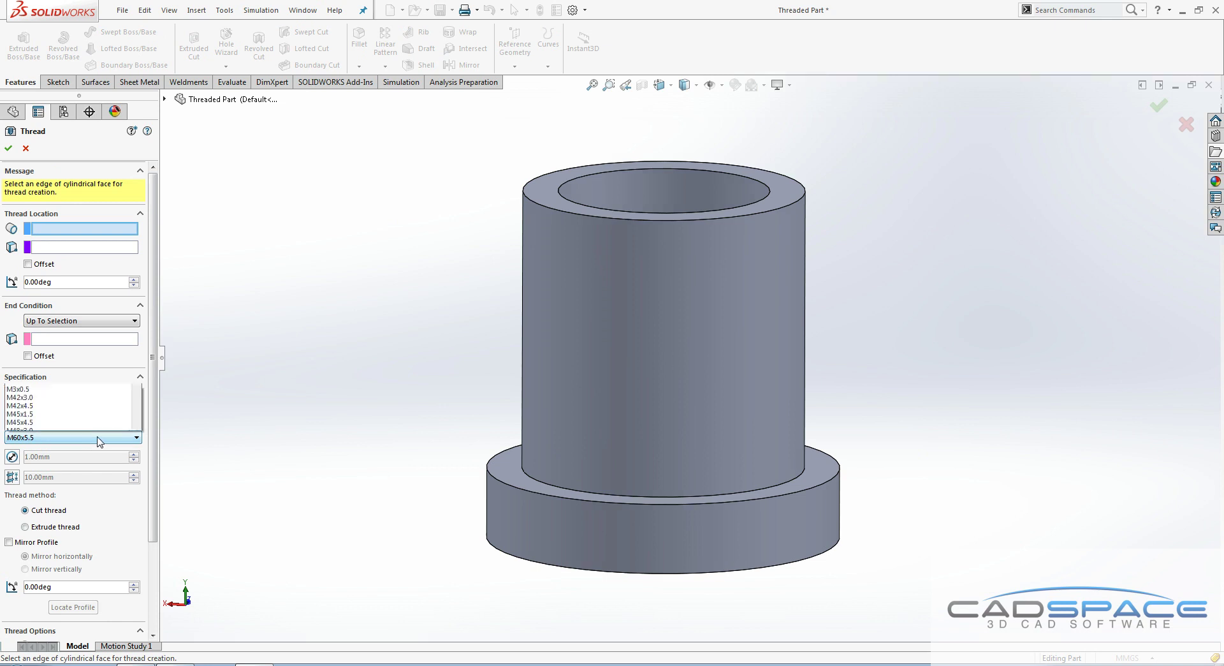
left_click(63, 320)
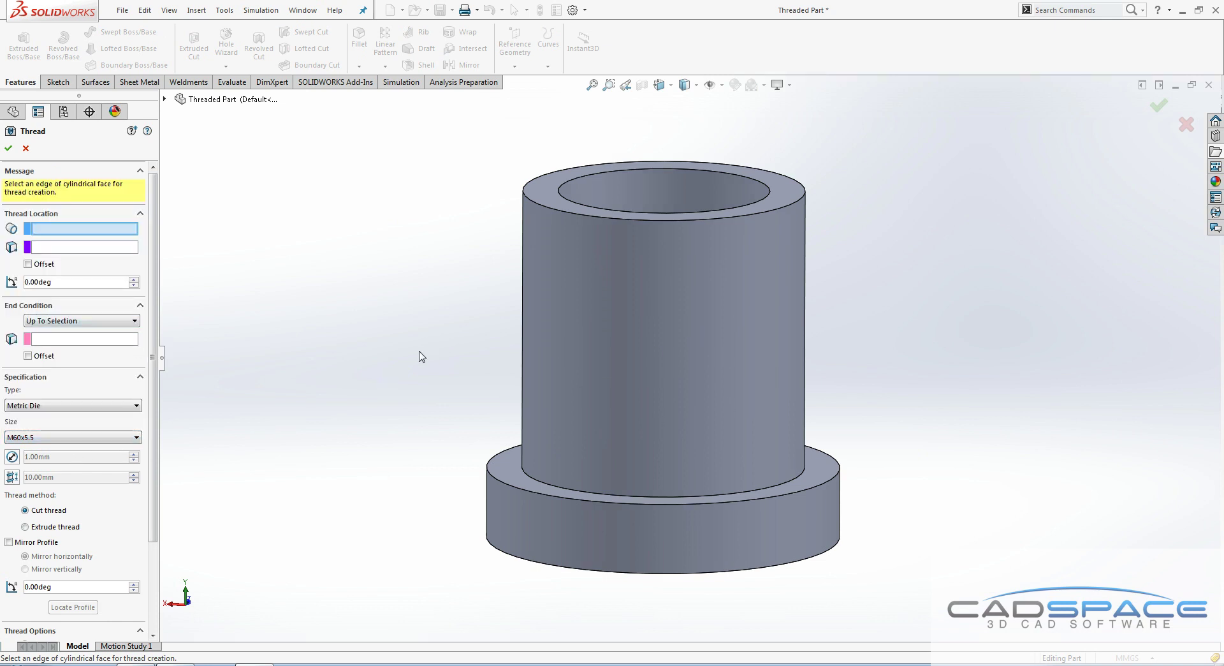
- Cut the M60x5.5 thread from the bottom edge to the top face, offset 5.50mm
left_click(528, 481)
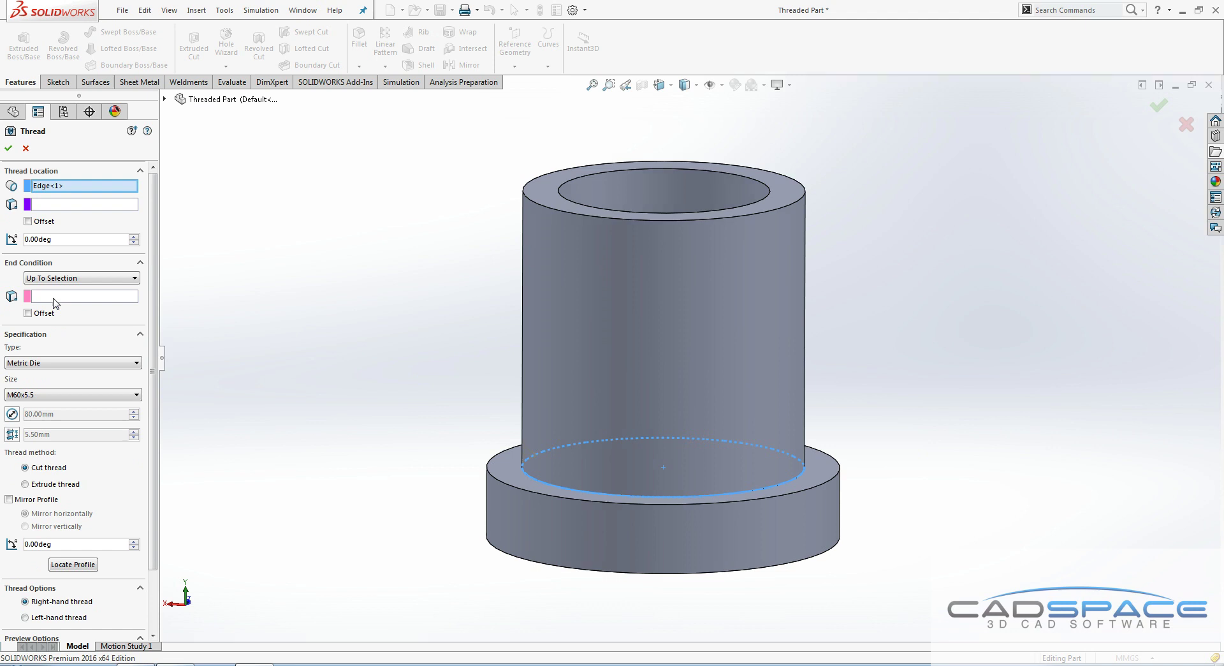
left_click(55, 297)
left_click(545, 196)
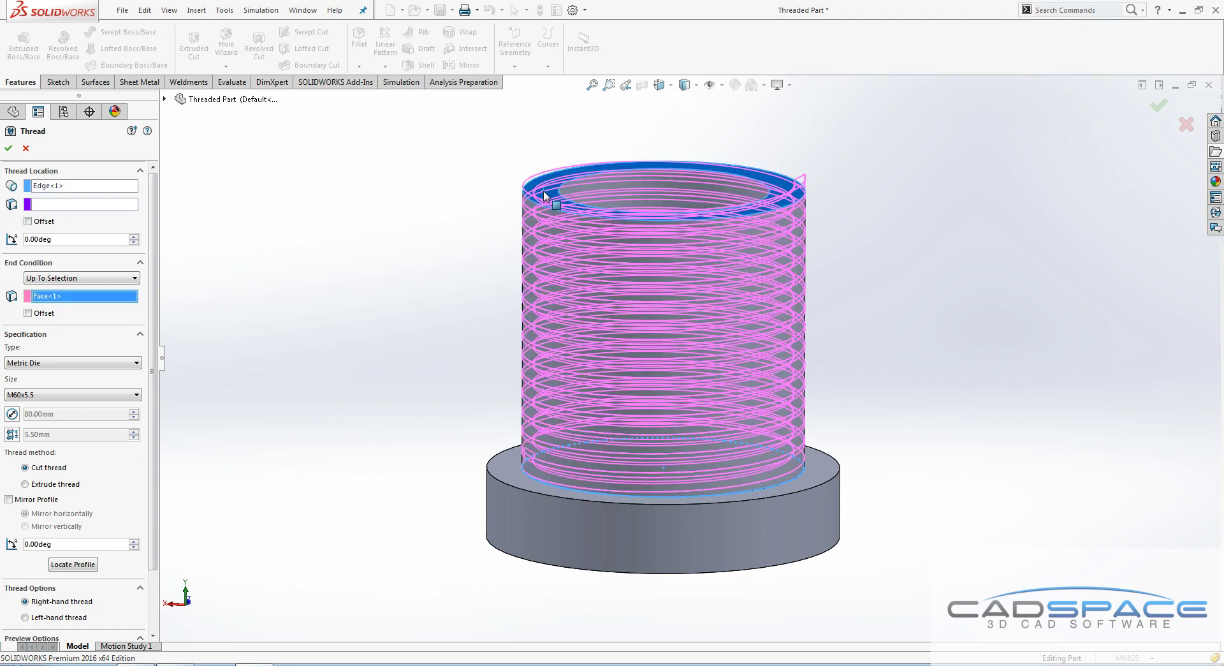
middle_click_drag(514, 417, 617, 481)
scroll(616, 478, "down", 5)
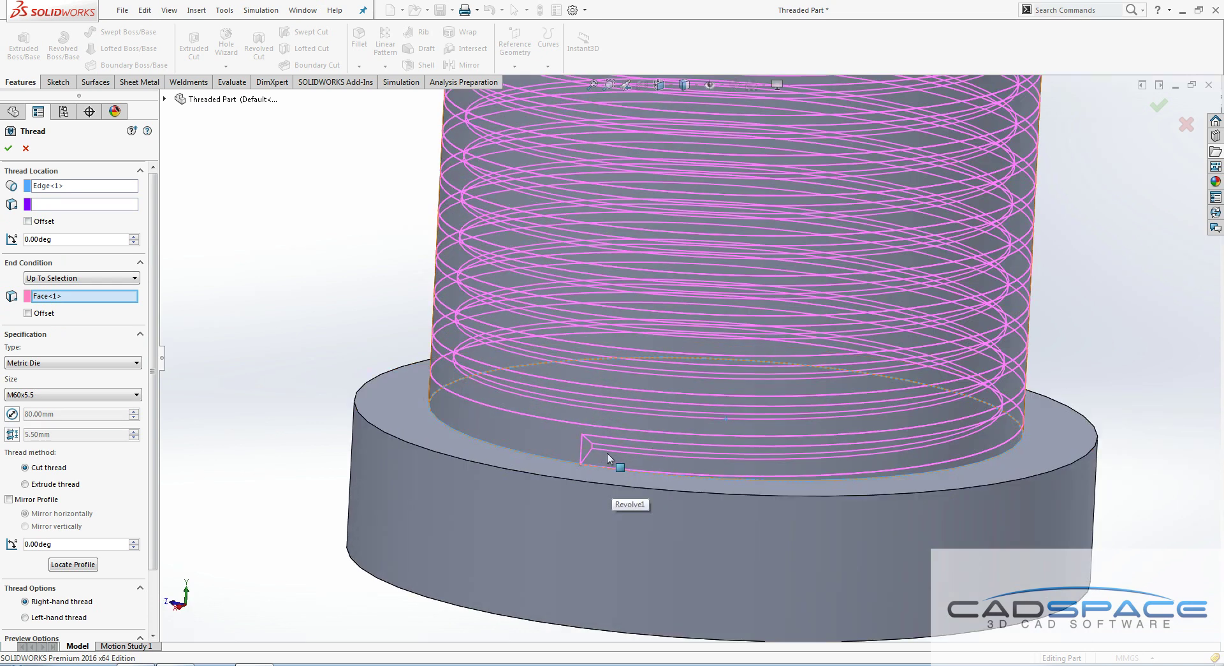
left_click(29, 221)
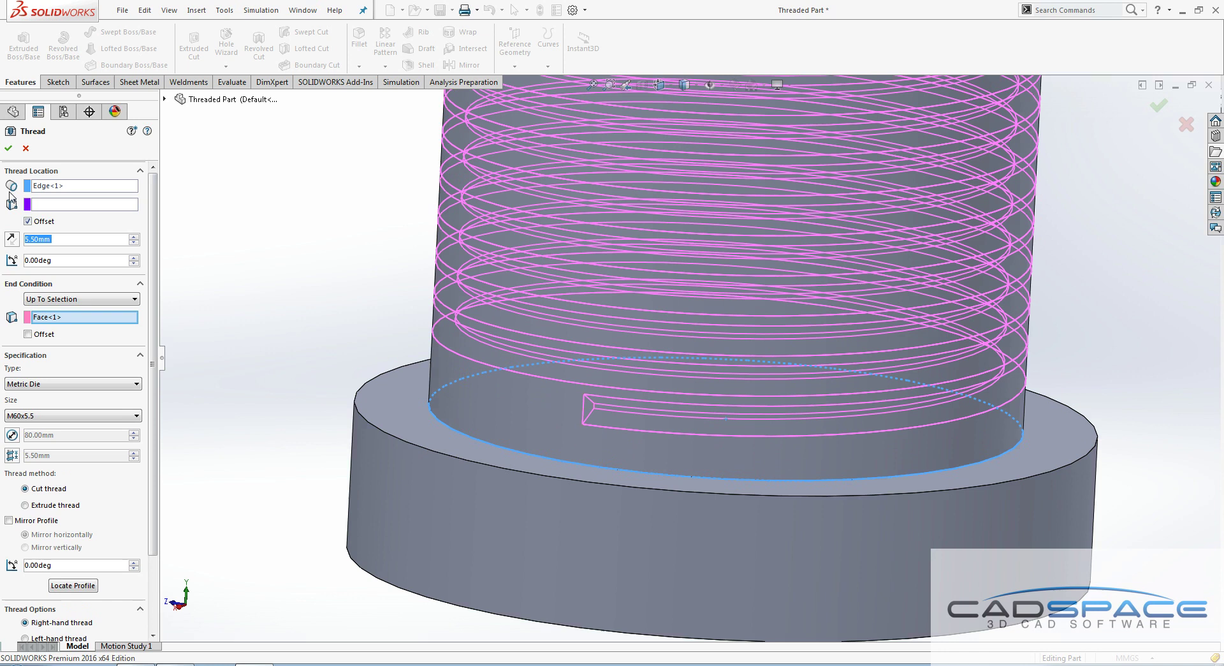
left_click(8, 148)
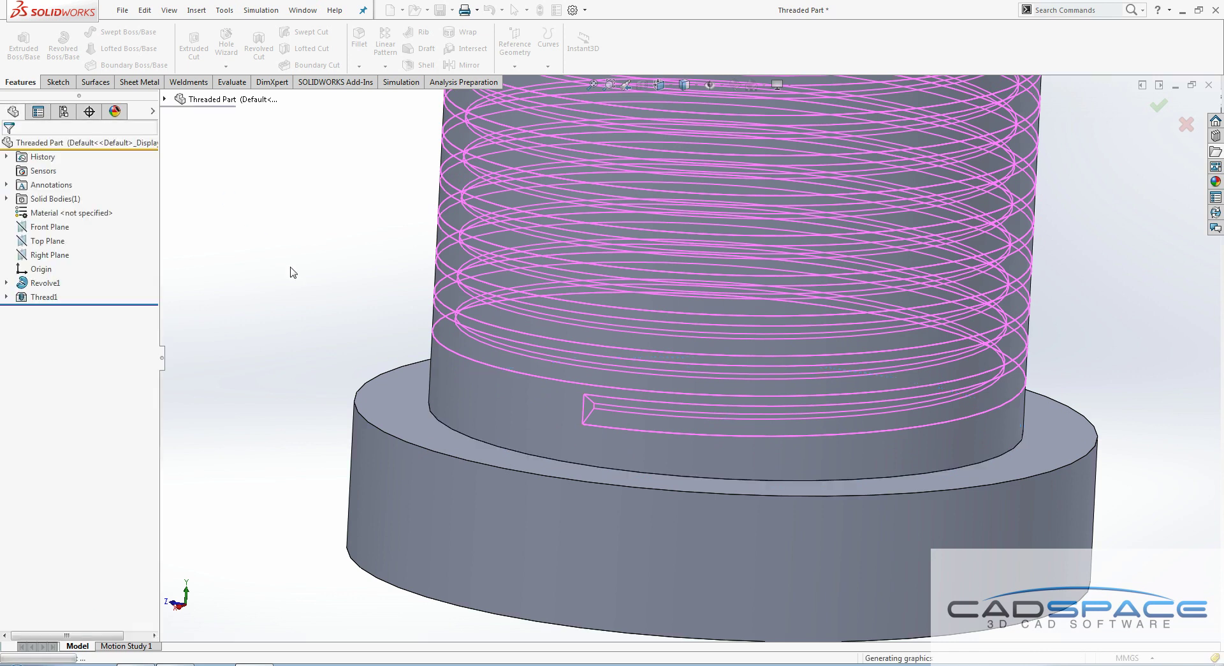
- Change the cylinder's 80 mm height dimension to 100 mm and rebuild
scroll(648, 272, "up", 6)
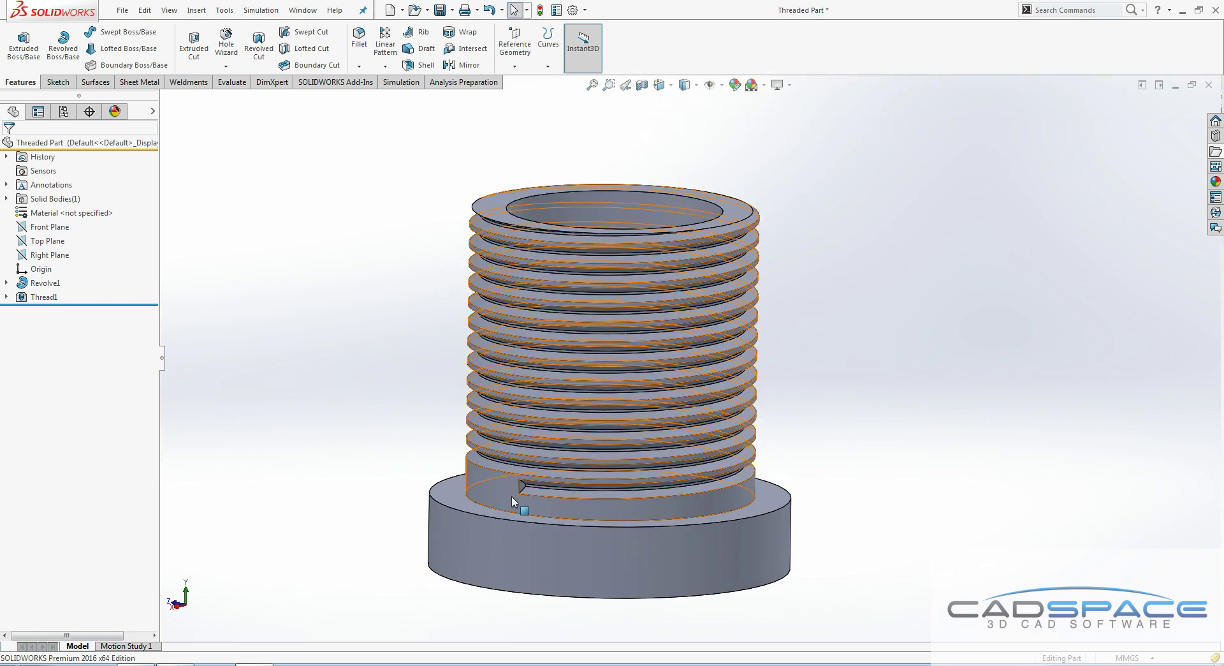
left_click(505, 501)
double_click(402, 399)
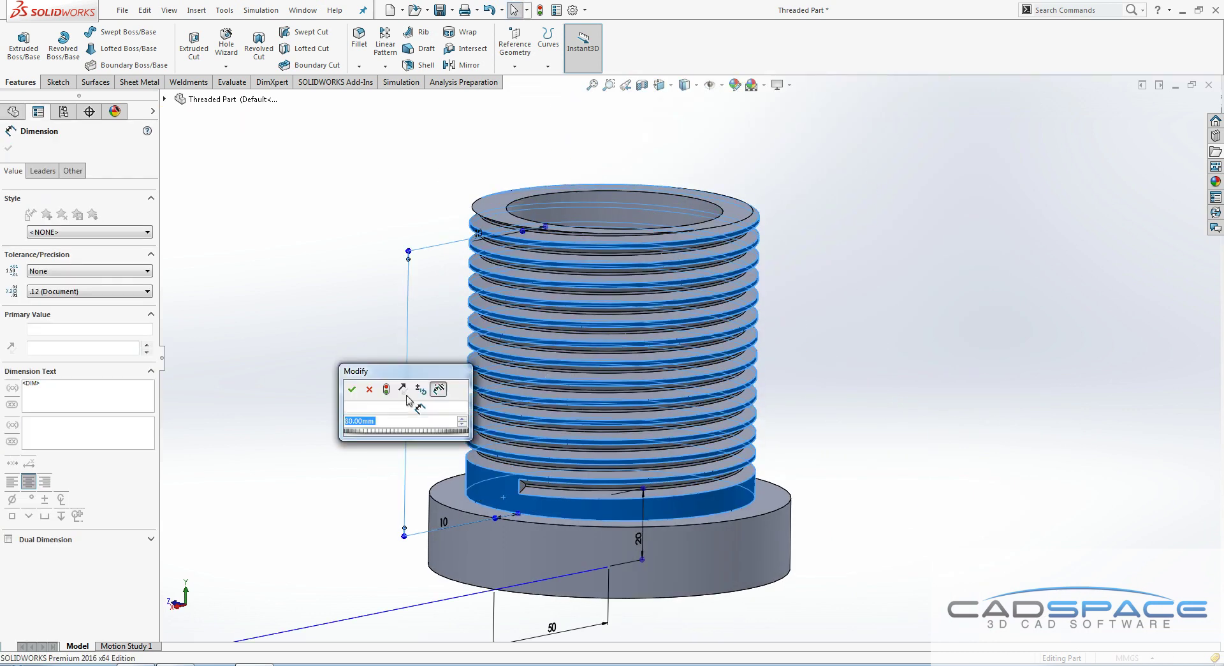
type("100")
key("Return")
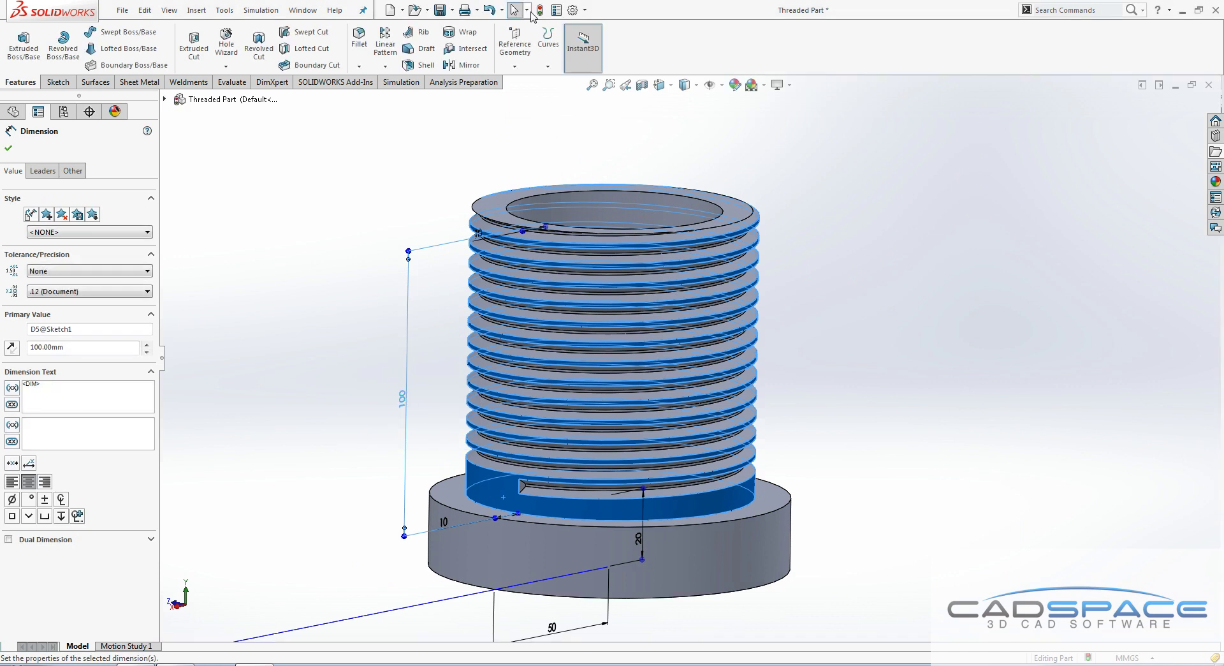
left_click(539, 9)
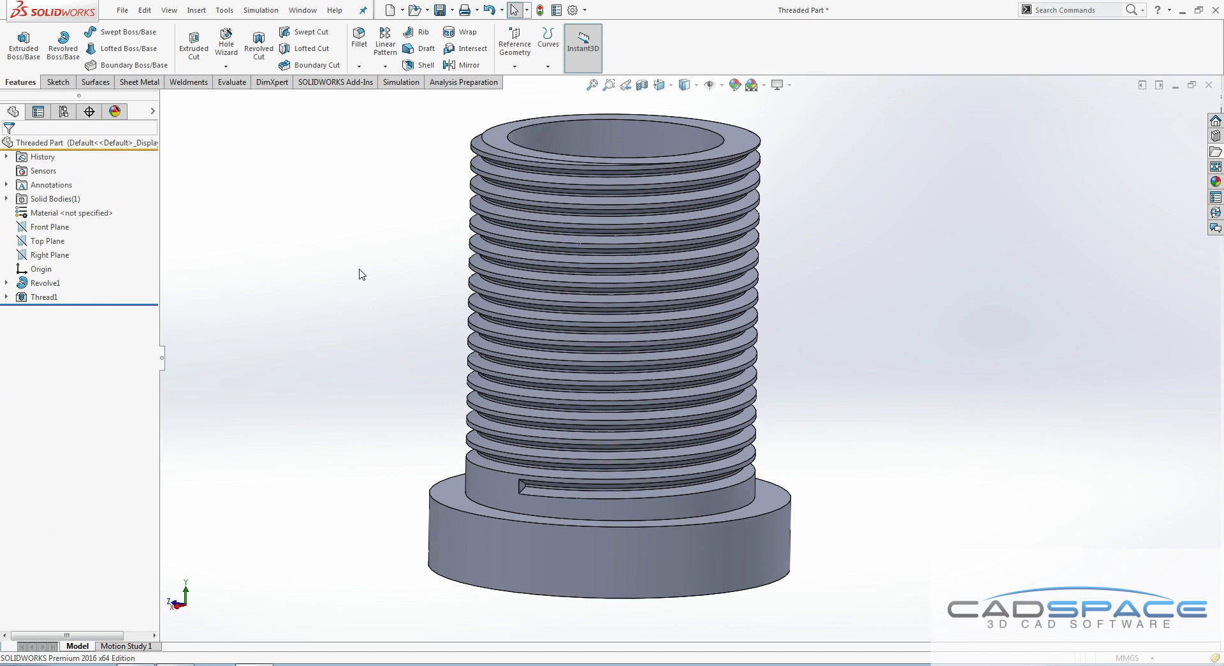
- Edit Thread1 to override its pitch from 5.50mm to 11.00mm
left_click(37, 297)
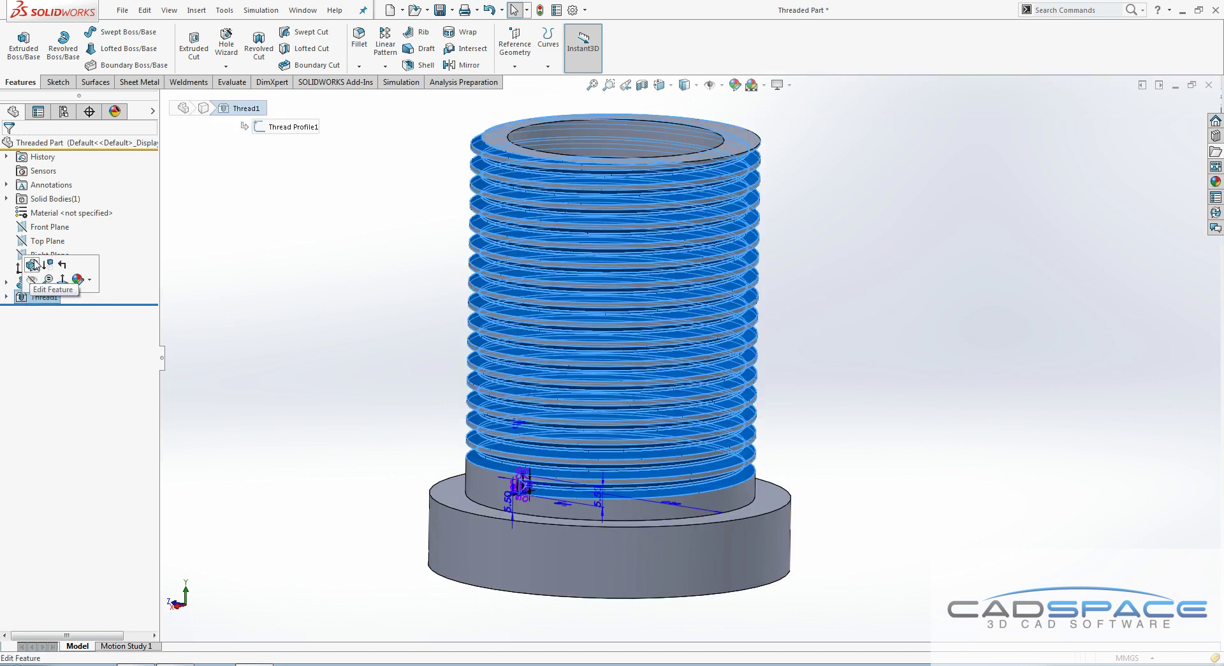
left_click(43, 303)
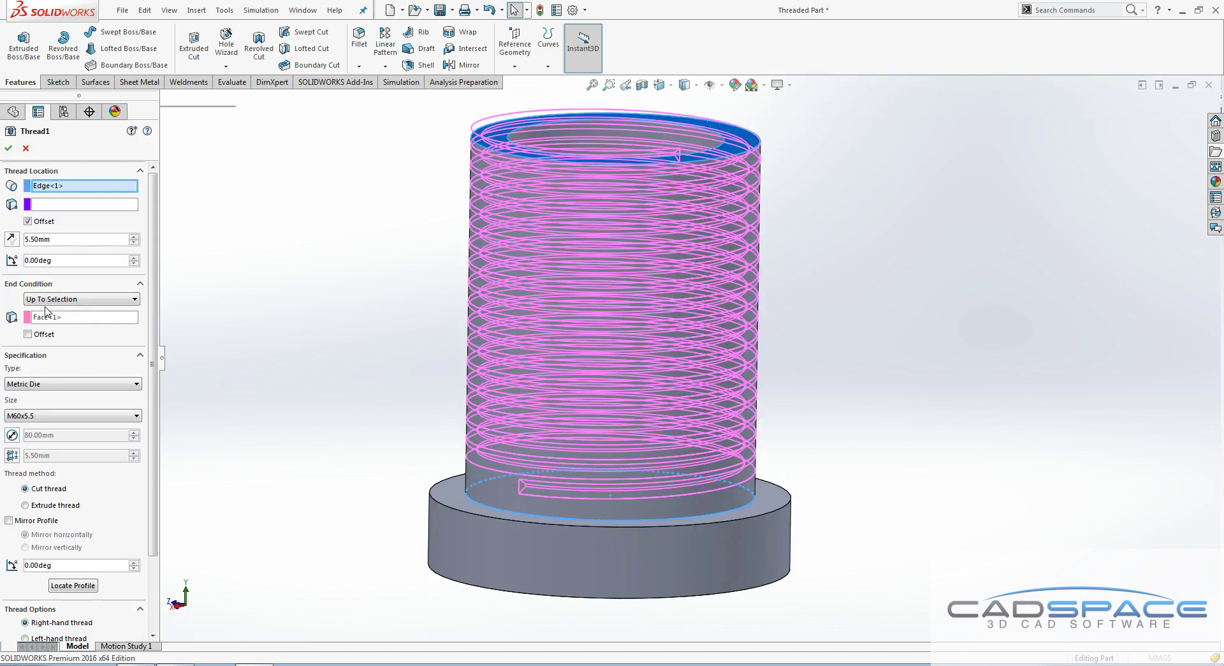
left_click(11, 456)
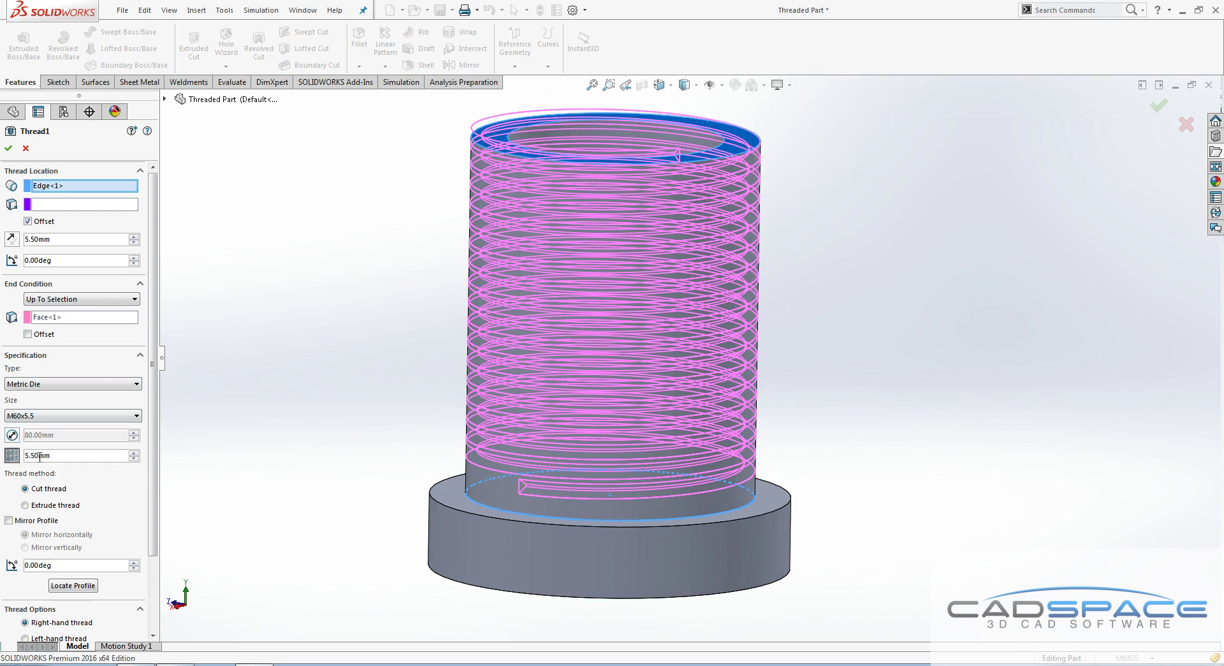
double_click(65, 455)
type("11")
key("Return")
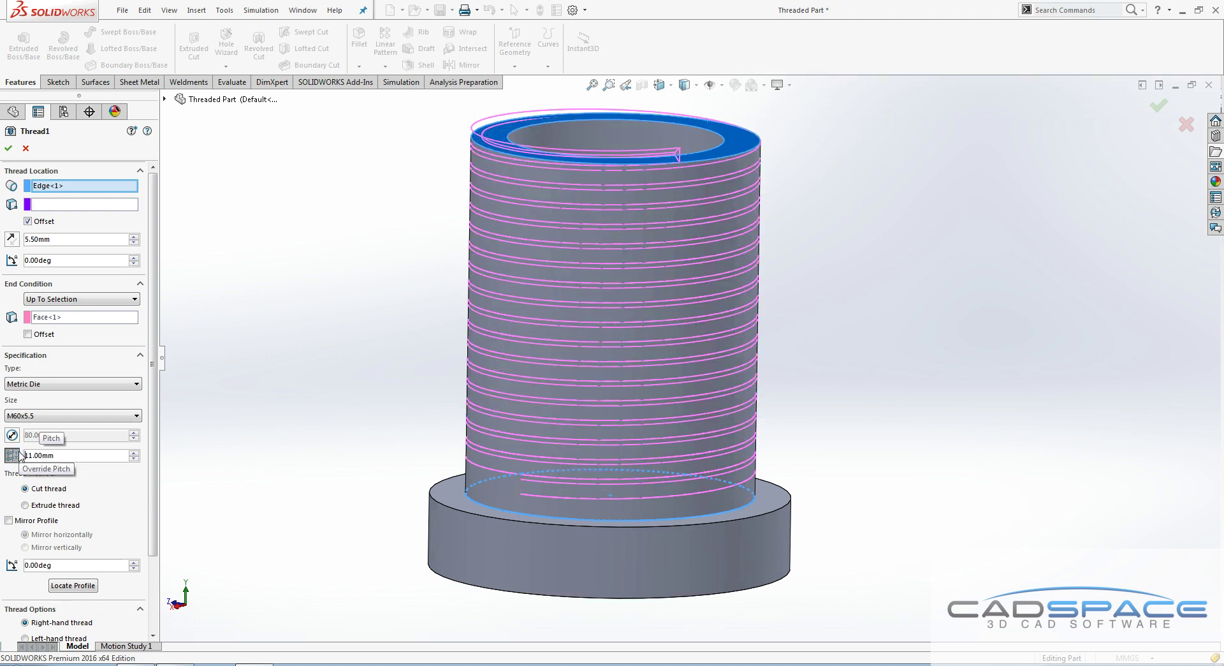
left_click(8, 148)
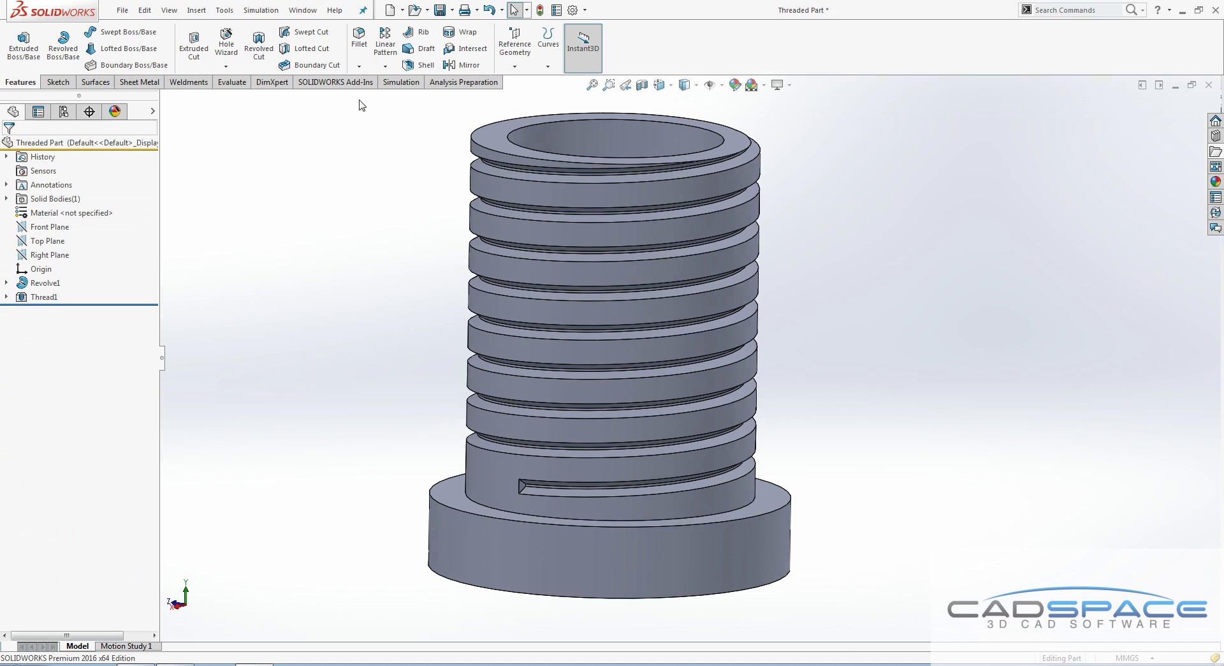
- Circular-pattern Thread1 about the cylindrical face, 2 instances over 360 degrees
left_click(385, 66)
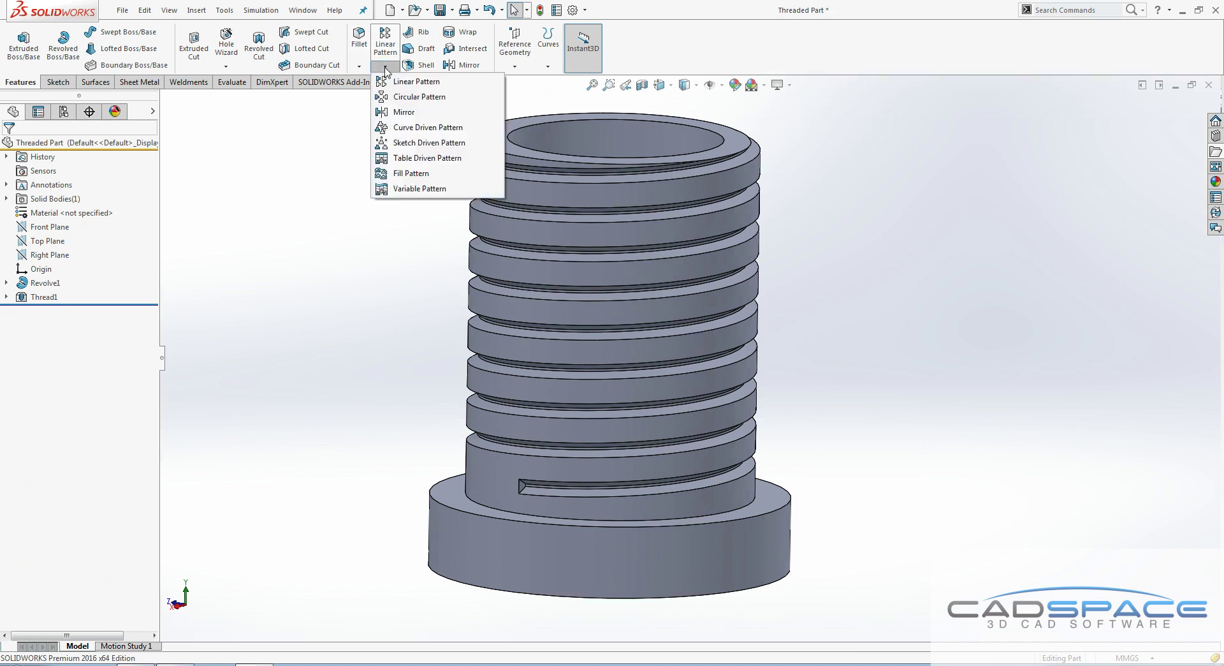
left_click(419, 97)
scroll(522, 422, "down", 5)
left_click(602, 549)
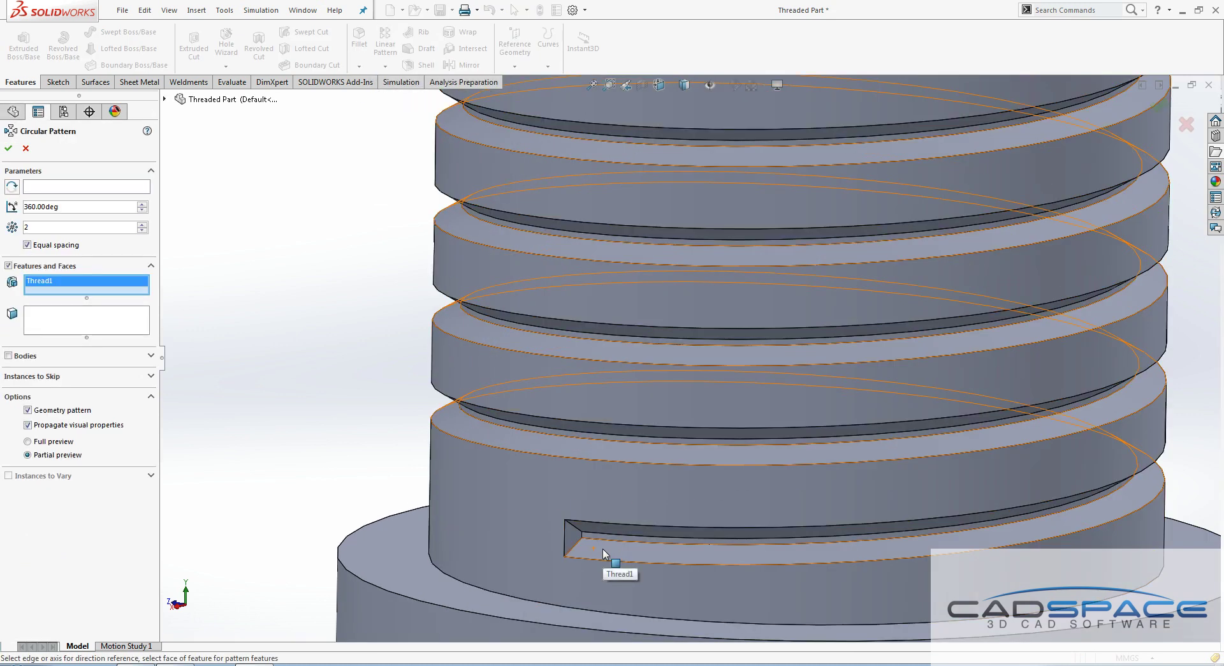
left_click(107, 187)
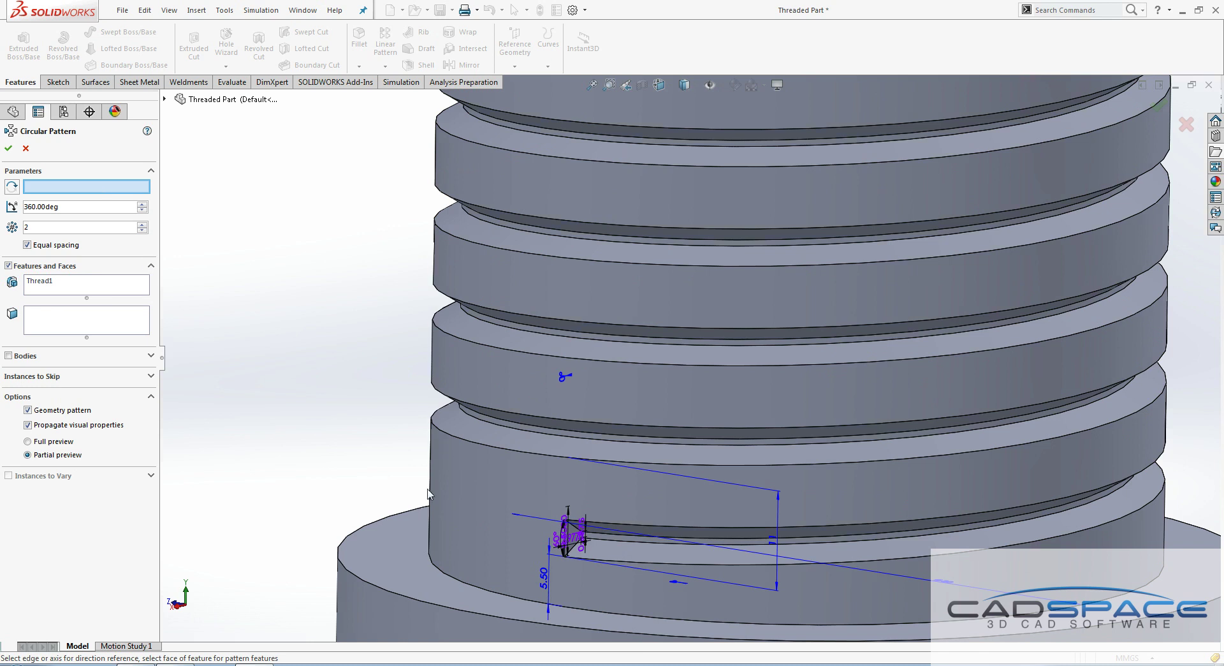
left_click(467, 488)
left_click(466, 488)
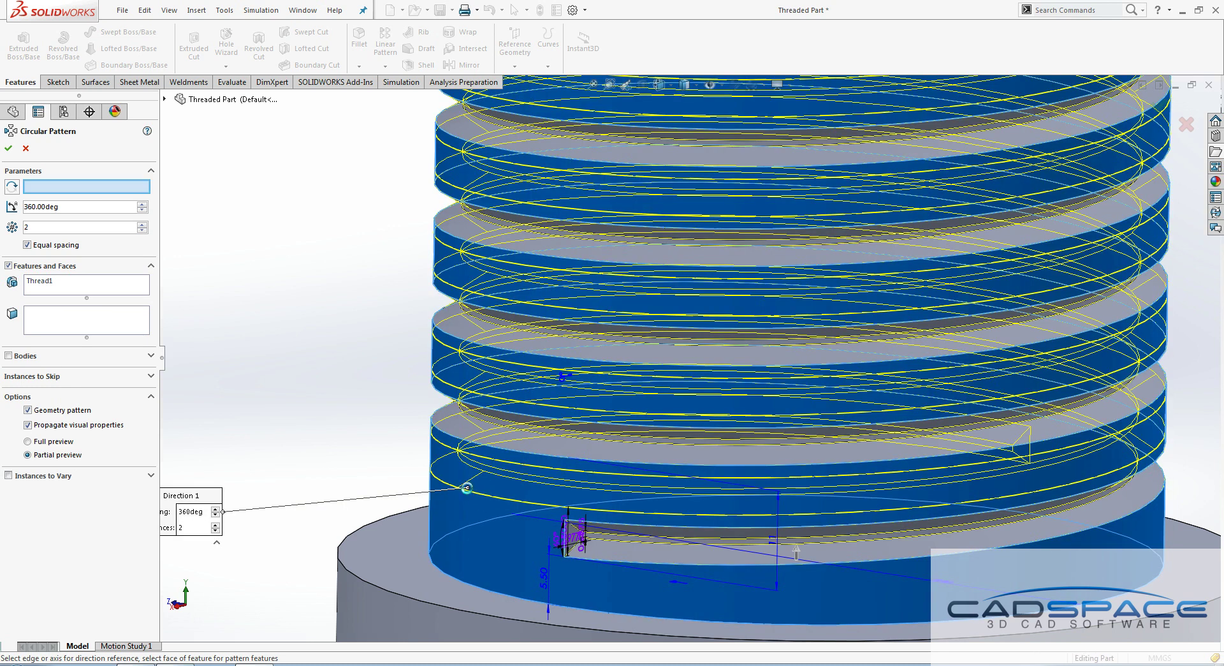
key("Return")
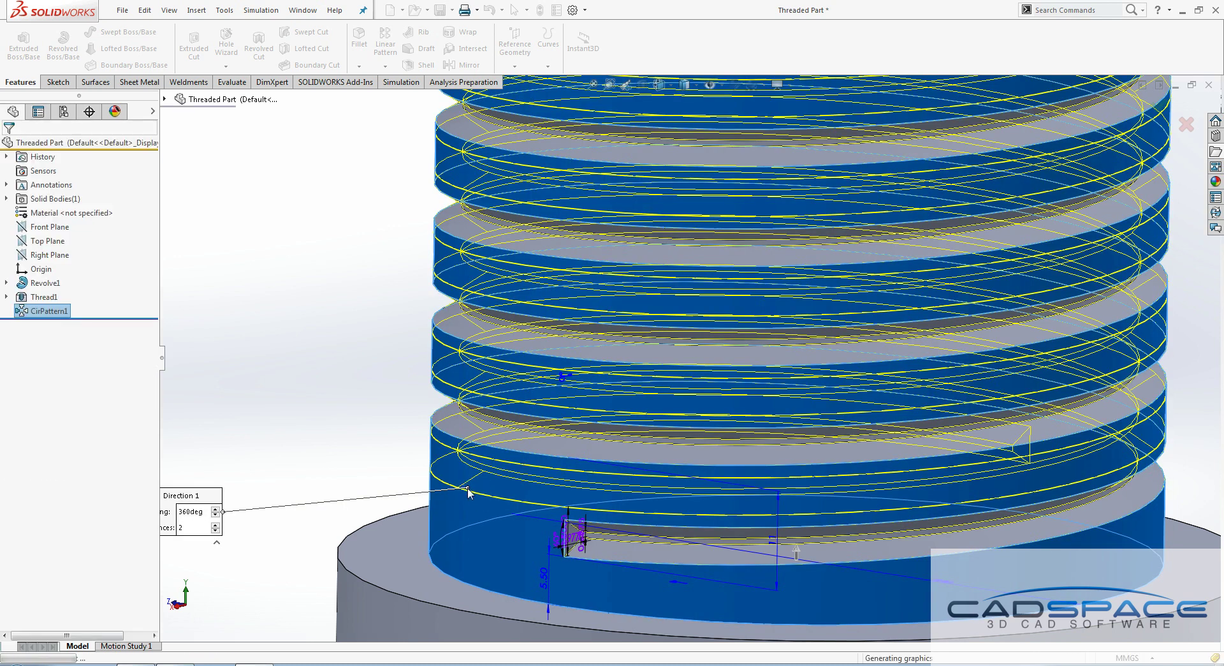
key("f")
middle_click_drag(469, 494, 805, 402)
scroll(688, 284, "down", 3)
left_click(460, 311)
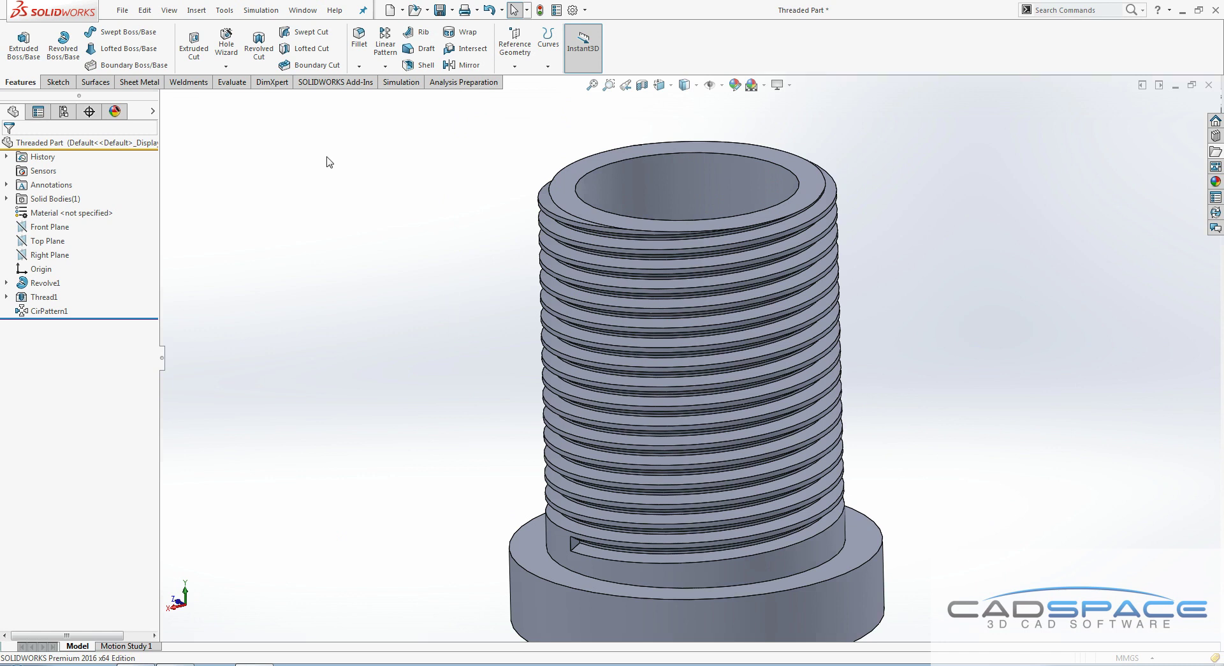
- Create a new blank part document
left_click(122, 11)
left_click(132, 32)
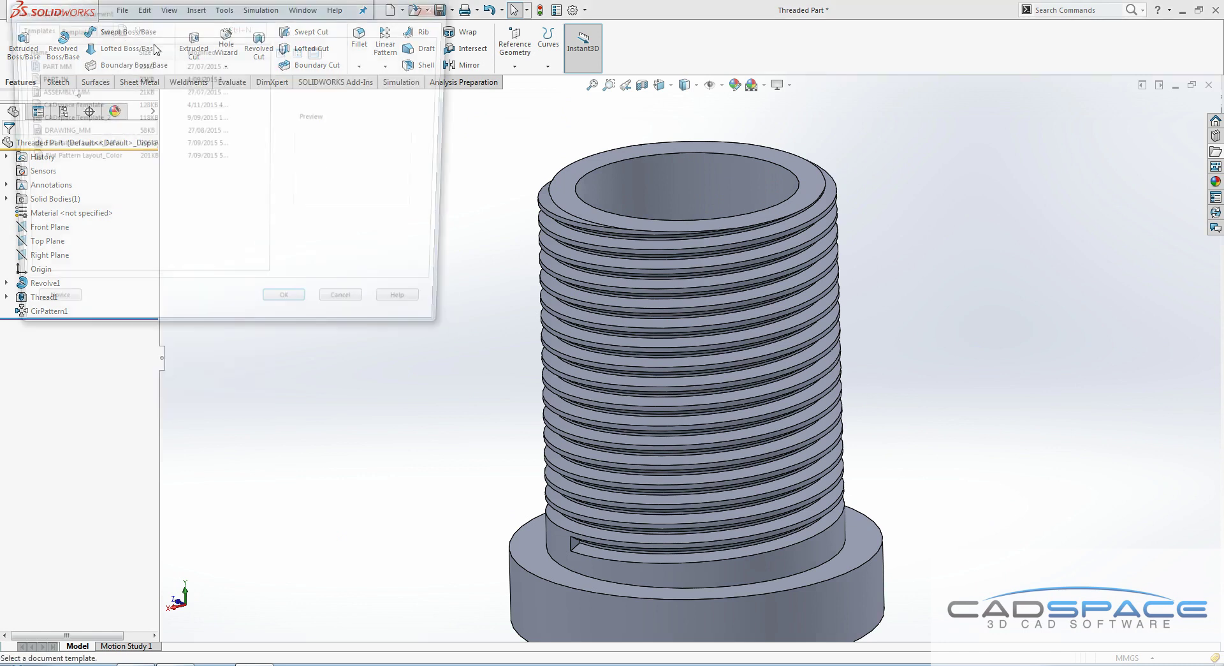
left_click(289, 311)
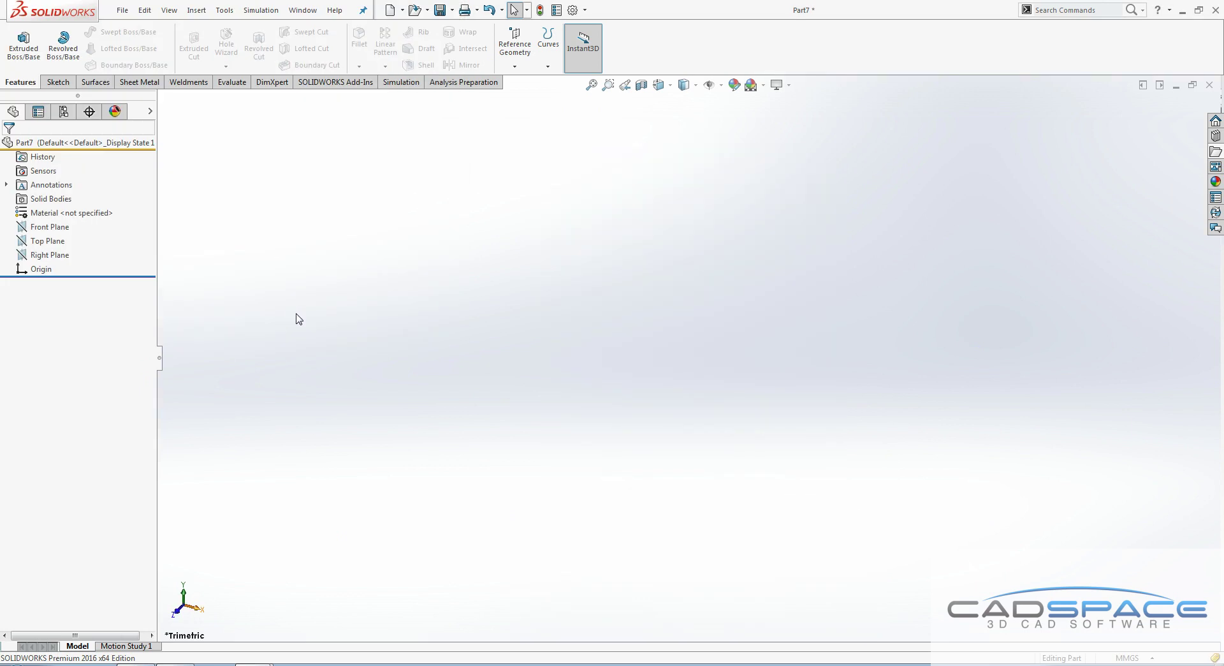
- Sketch an angled line from the origin on the Front Plane
left_click(58, 82)
left_click(30, 227)
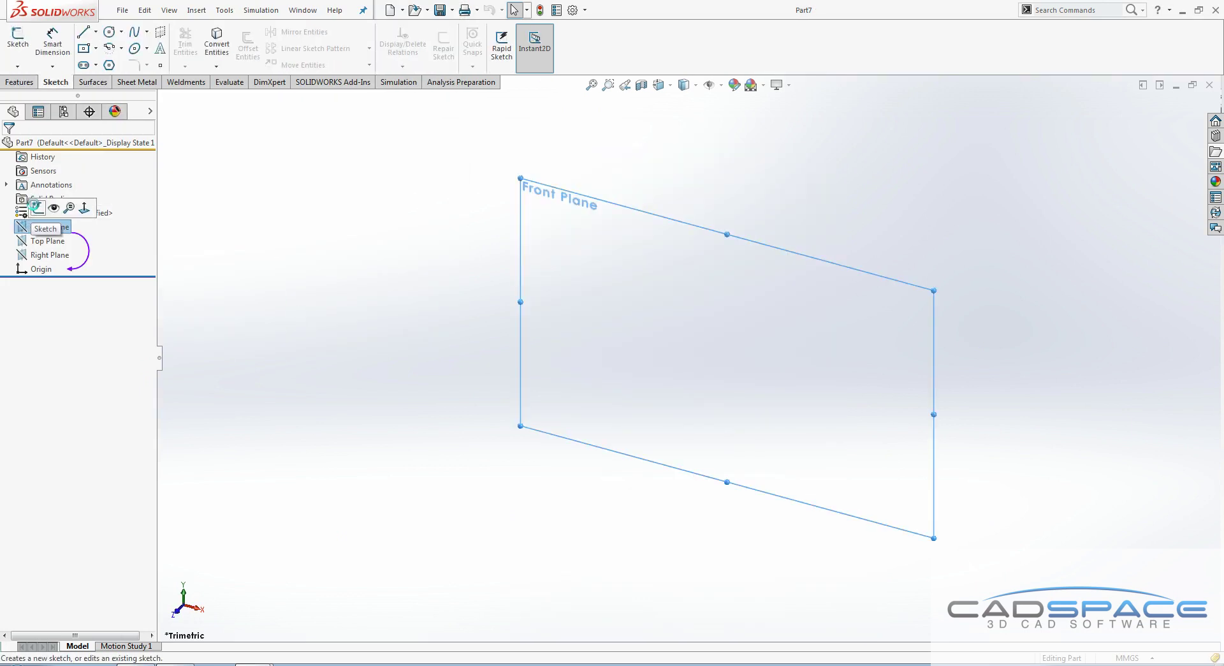
left_click(34, 205)
key("l")
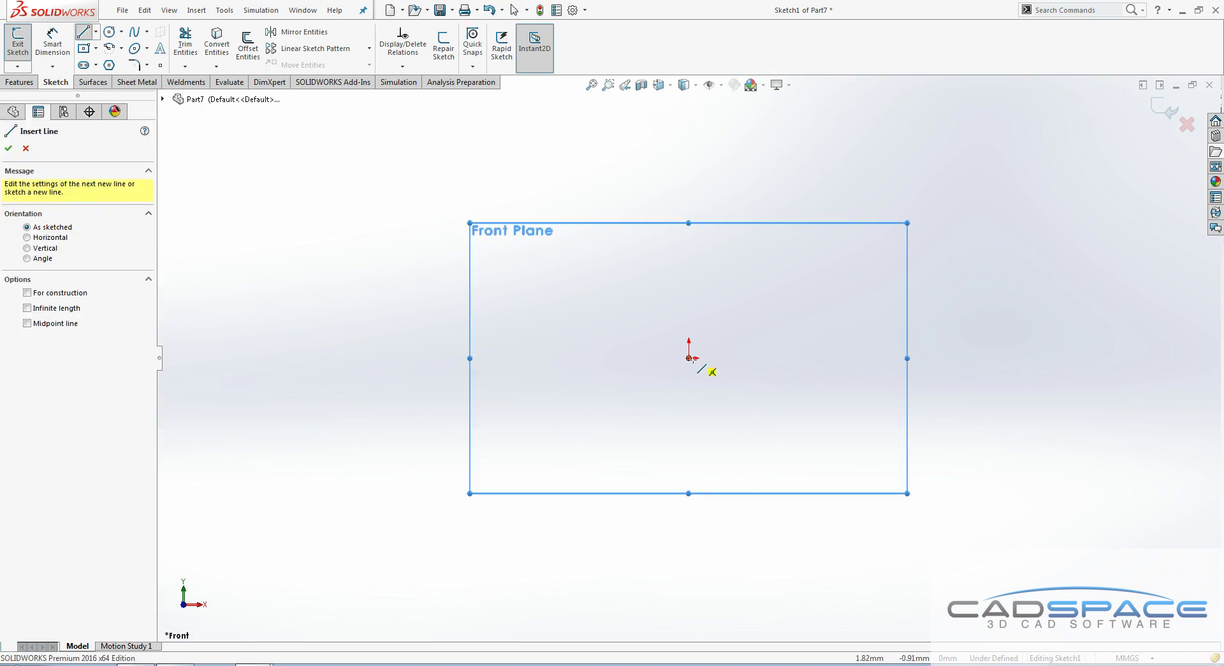
left_click(690, 358)
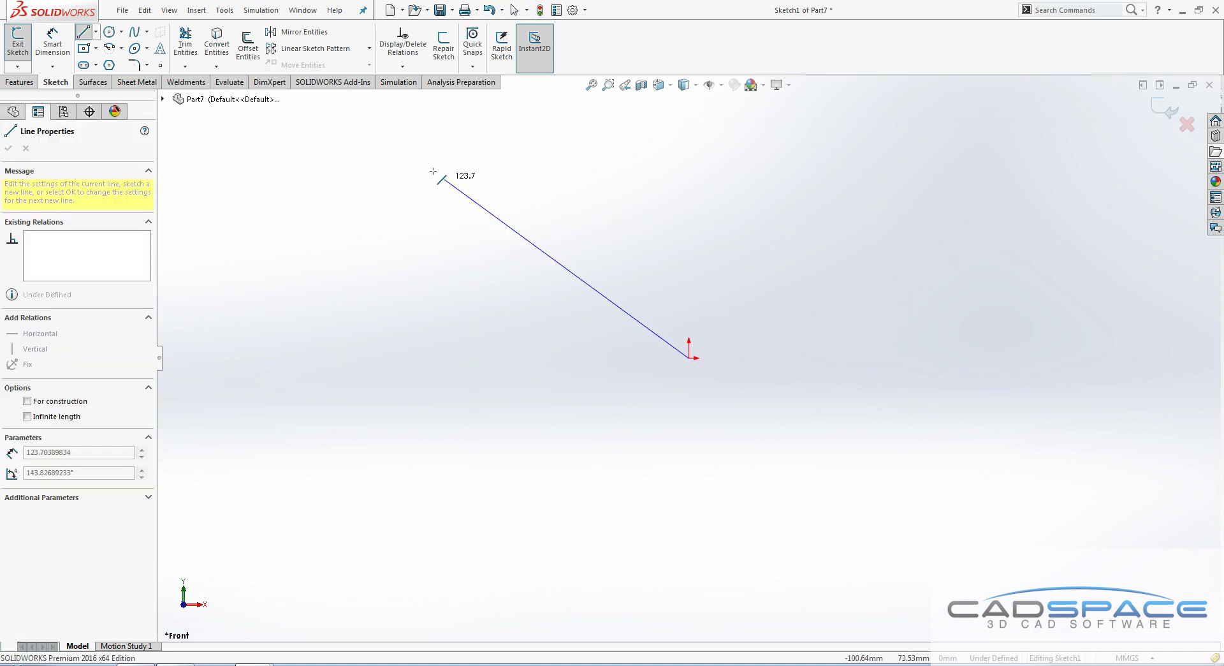
left_click(336, 119)
right_click_drag(539, 314, 547, 241)
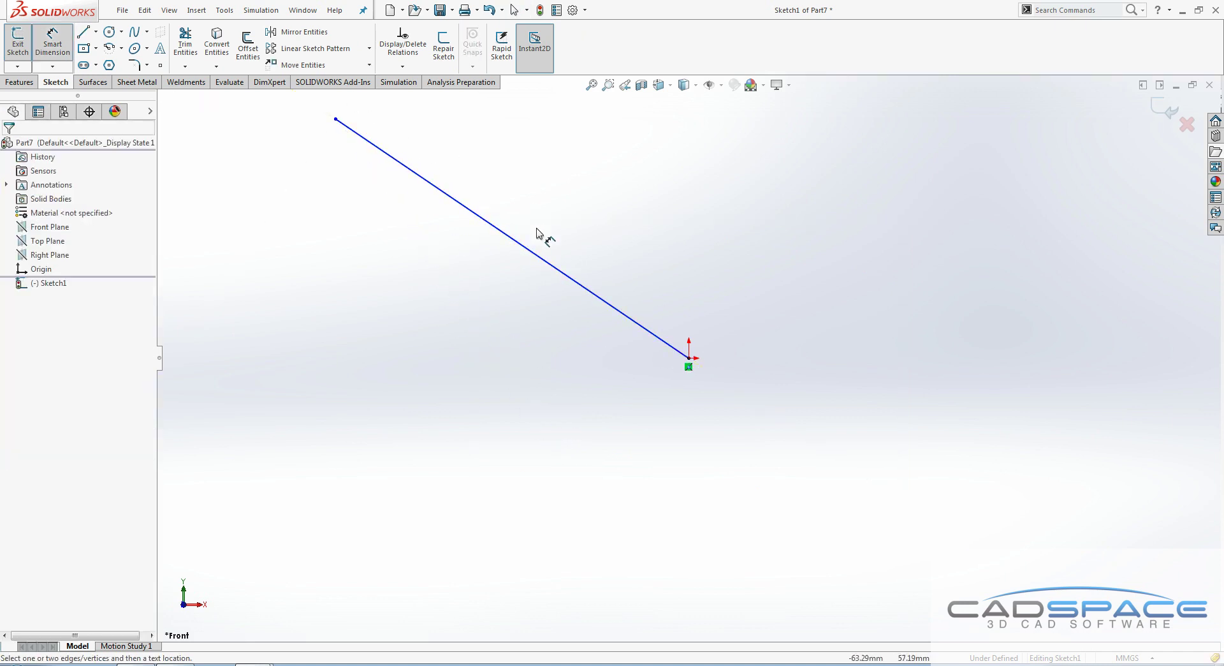
- Dimension the line to 1000 mm long
left_click(567, 275)
left_click(596, 234)
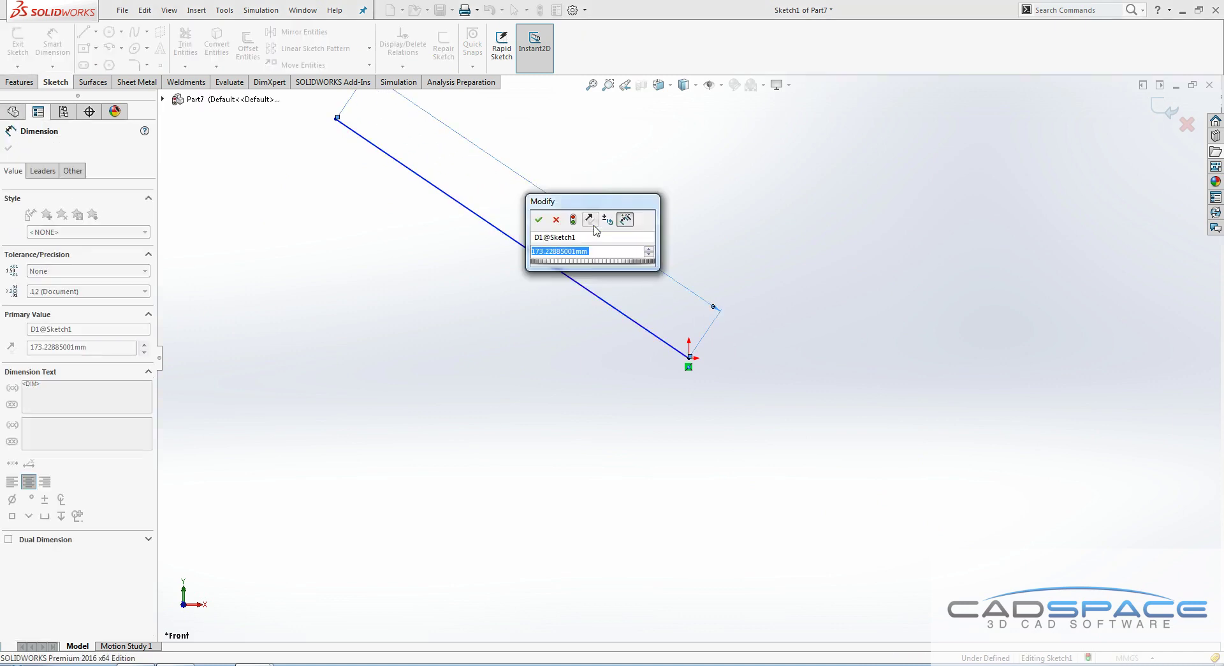
type("1000")
key("Return")
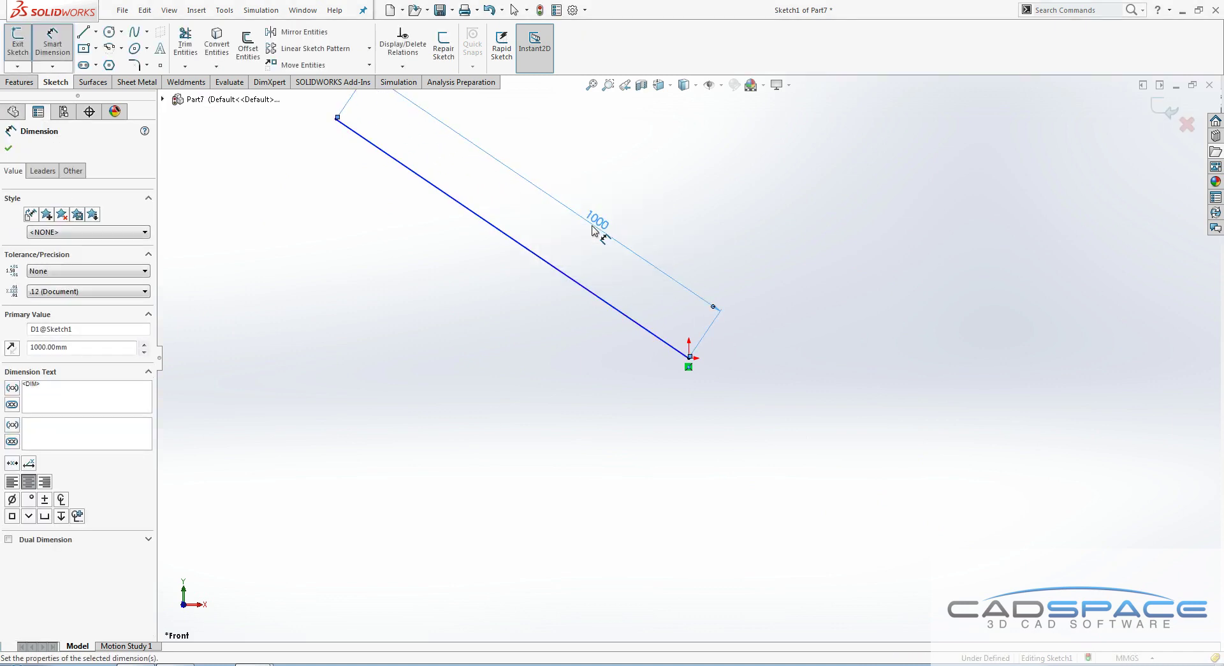
- Sweep a 100 mm diameter circular profile along the 1000 mm line into a rod
left_click(19, 81)
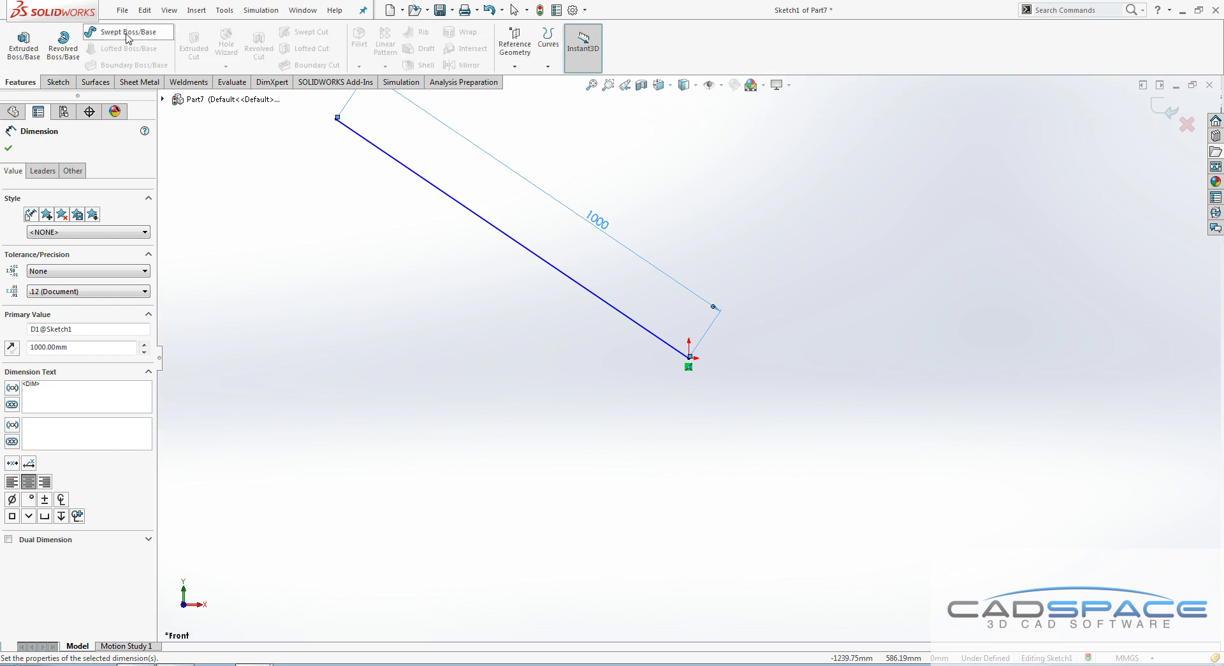
left_click(146, 36)
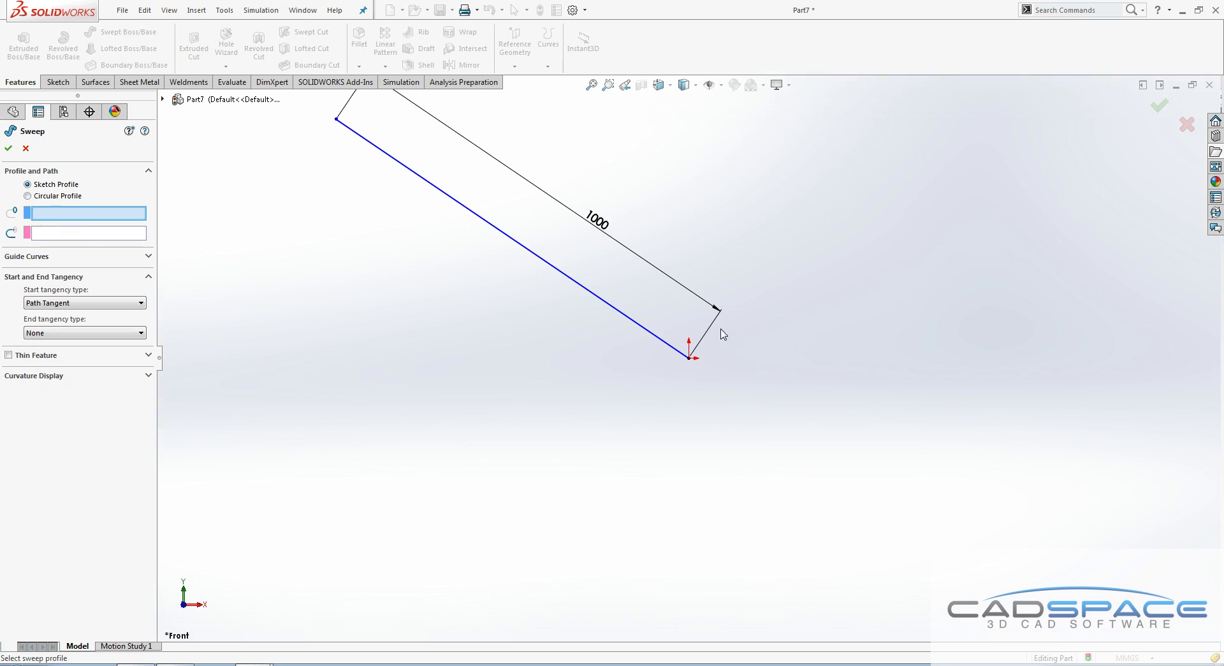
left_click(54, 197)
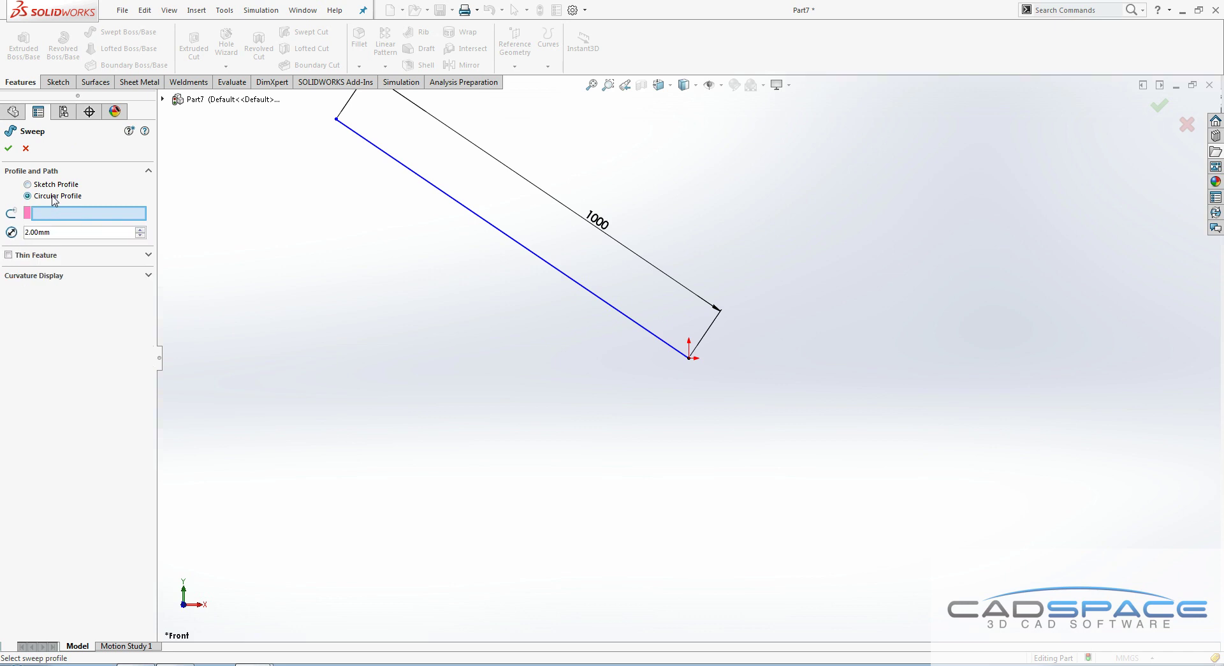
double_click(72, 232)
type("100")
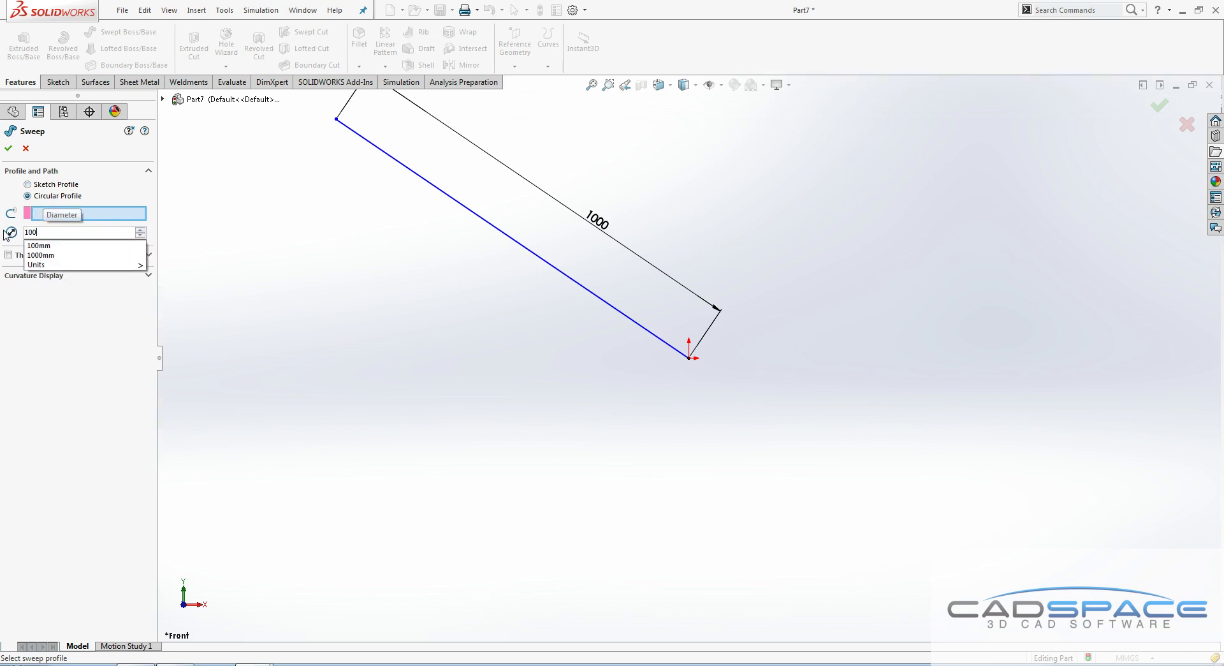
left_click(97, 218)
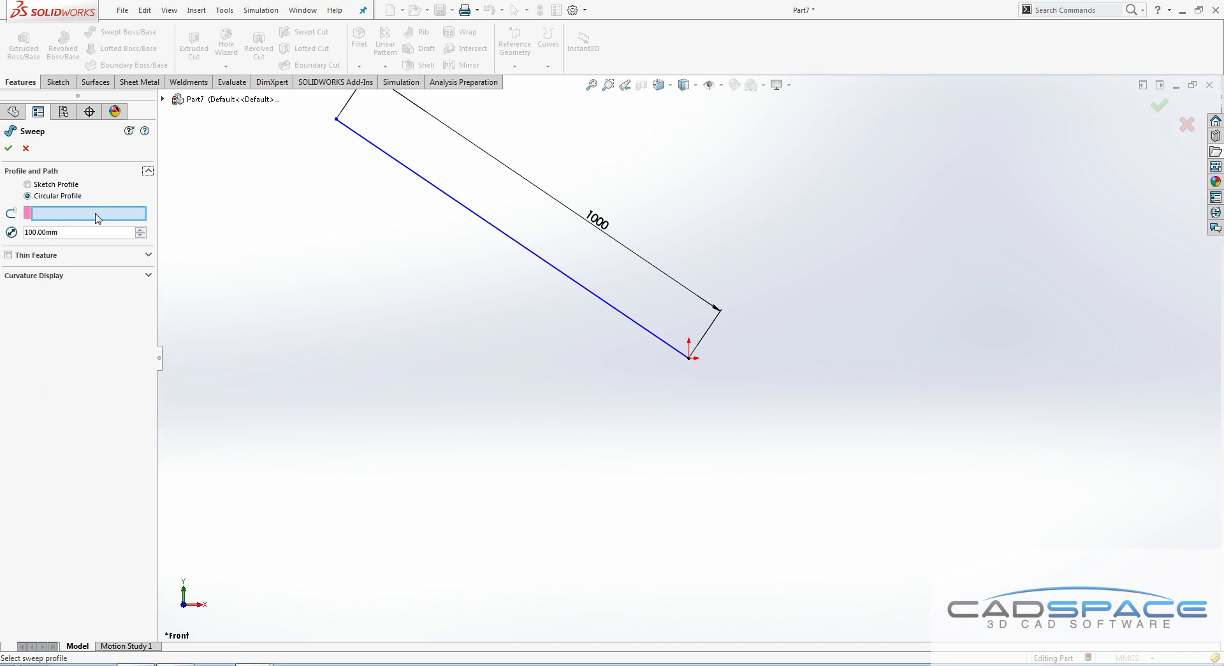
left_click(460, 208)
right_click(461, 208)
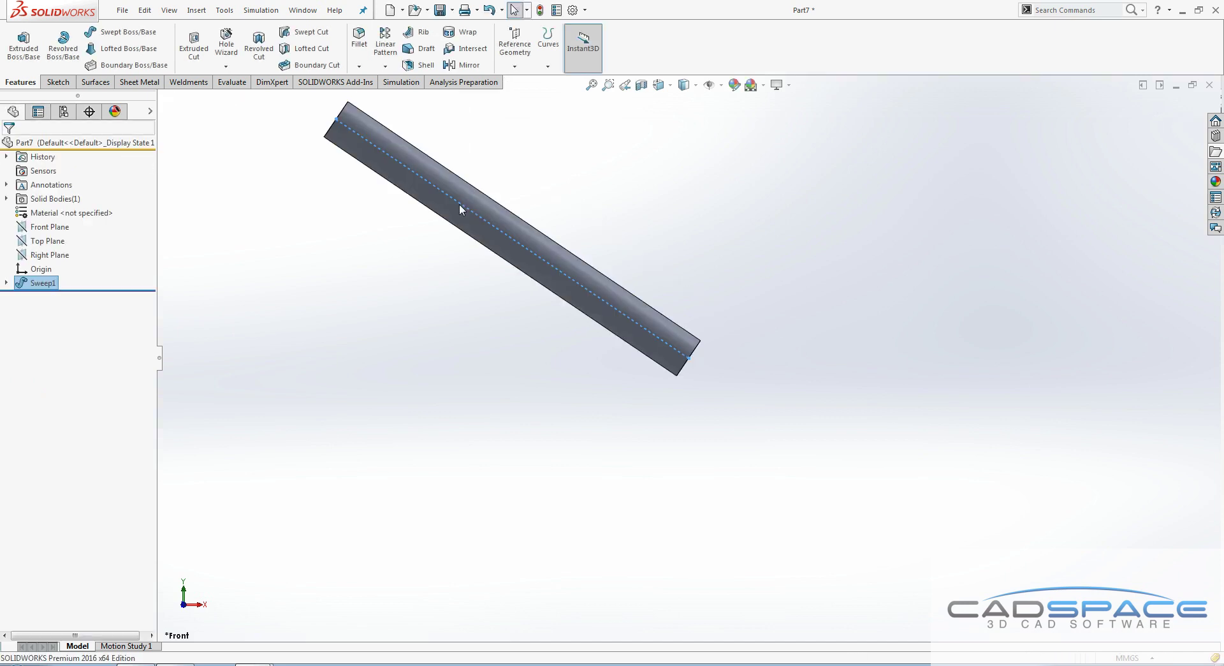
middle_click_drag(459, 204, 475, 257)
key("f")
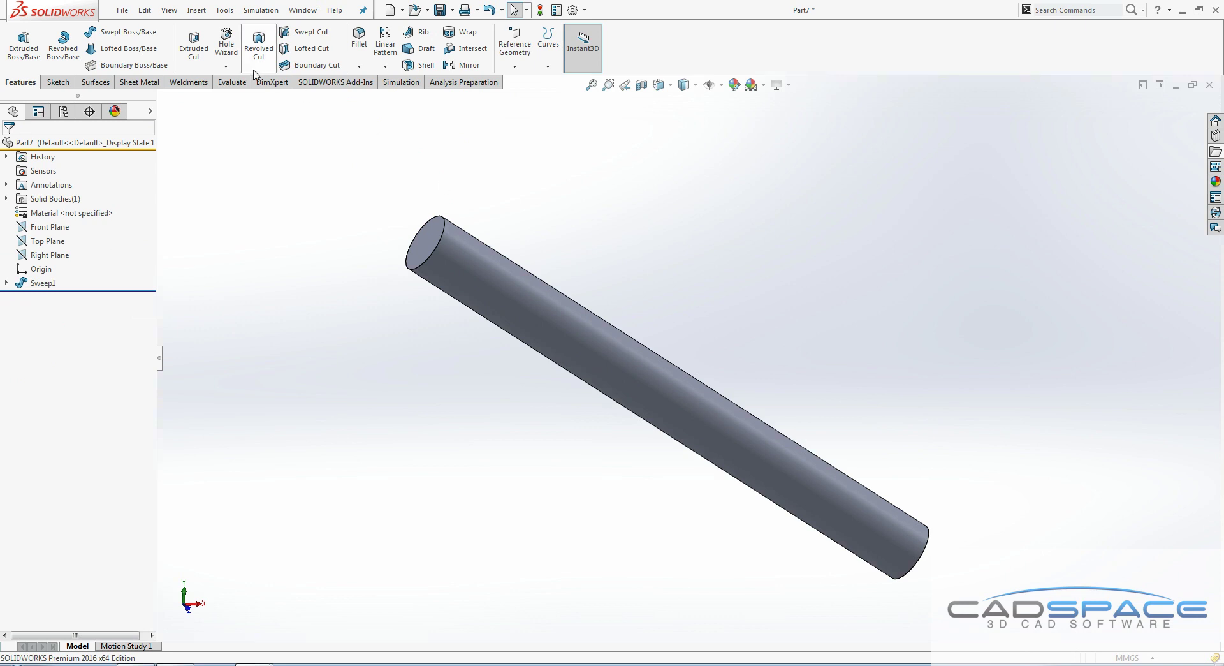
- Start a Thread feature using the Archimedes Screw Profile type
left_click(227, 66)
left_click(238, 97)
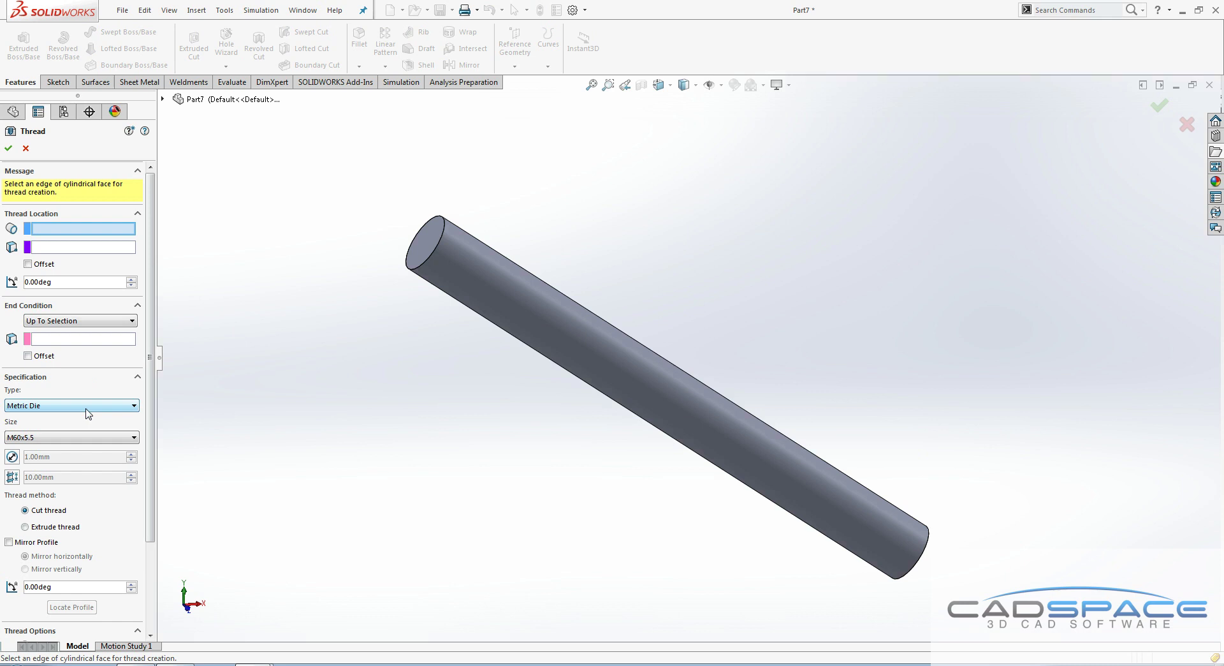
left_click(86, 408)
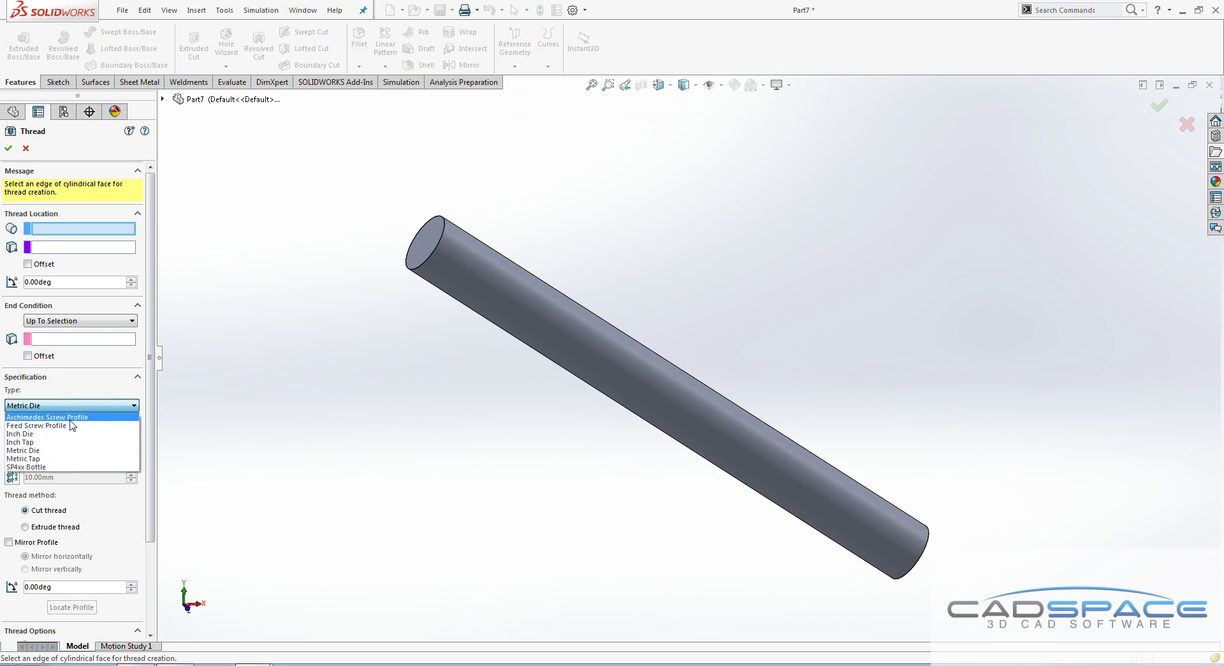
left_click(112, 418)
- Extrude the 120mm Arm thread from the rod's end edge to the far end face
middle_click_drag(904, 514, 848, 474, "ctrl")
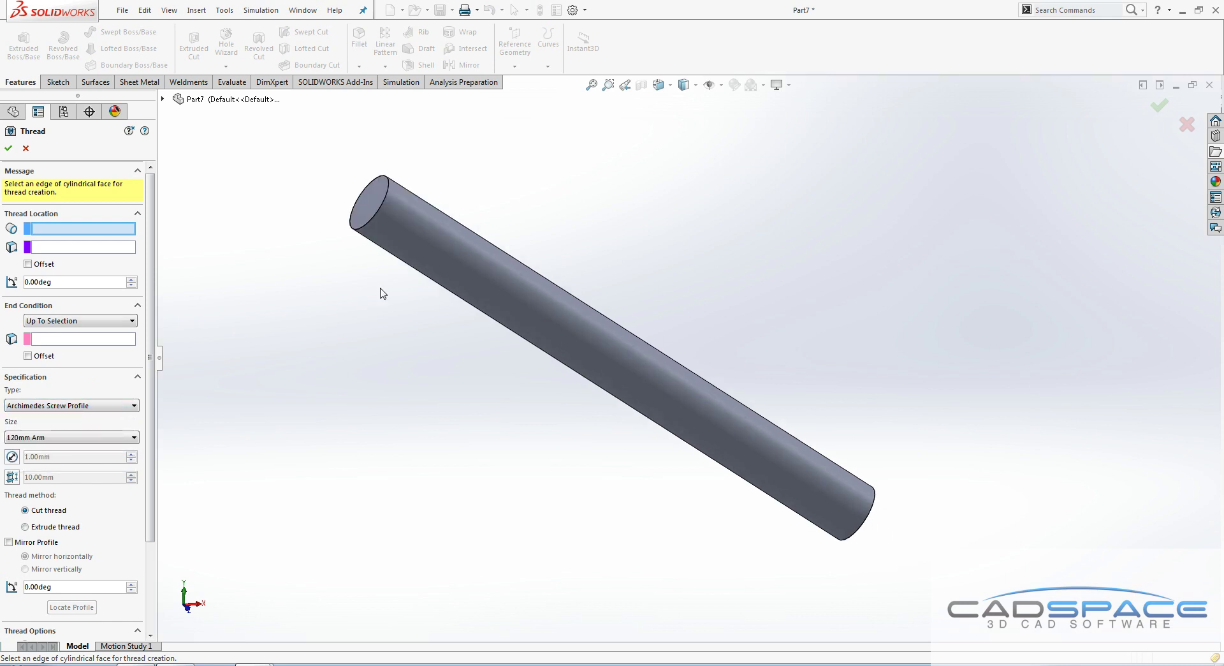
left_click(867, 526)
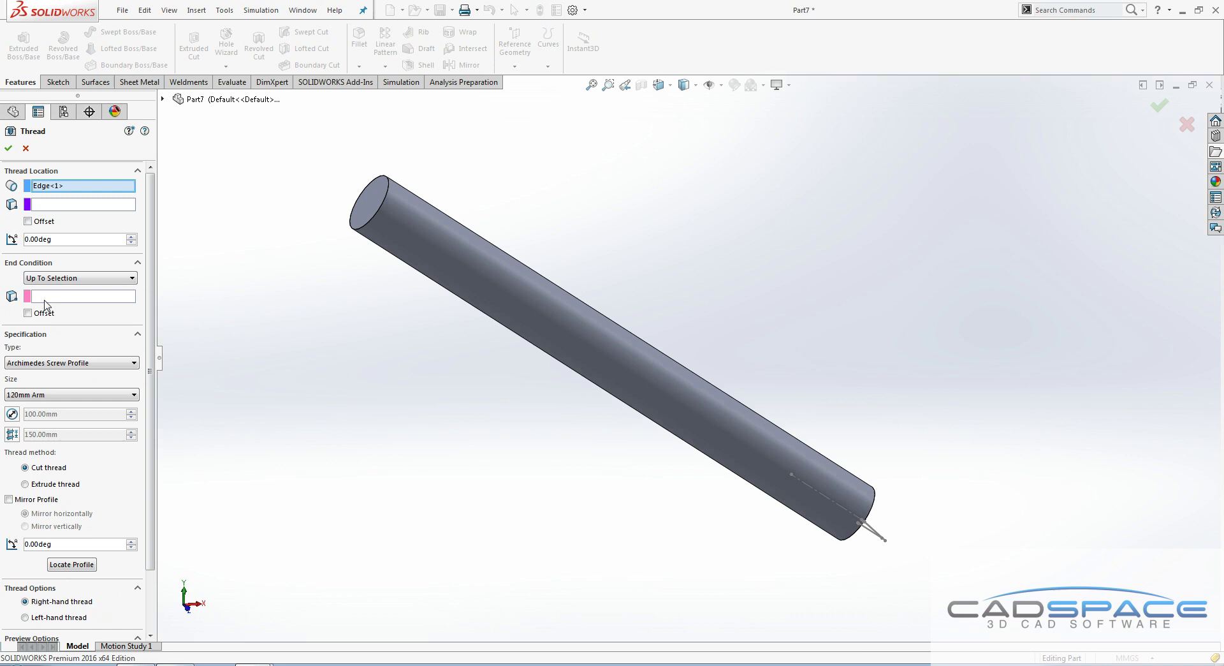
left_click(99, 298)
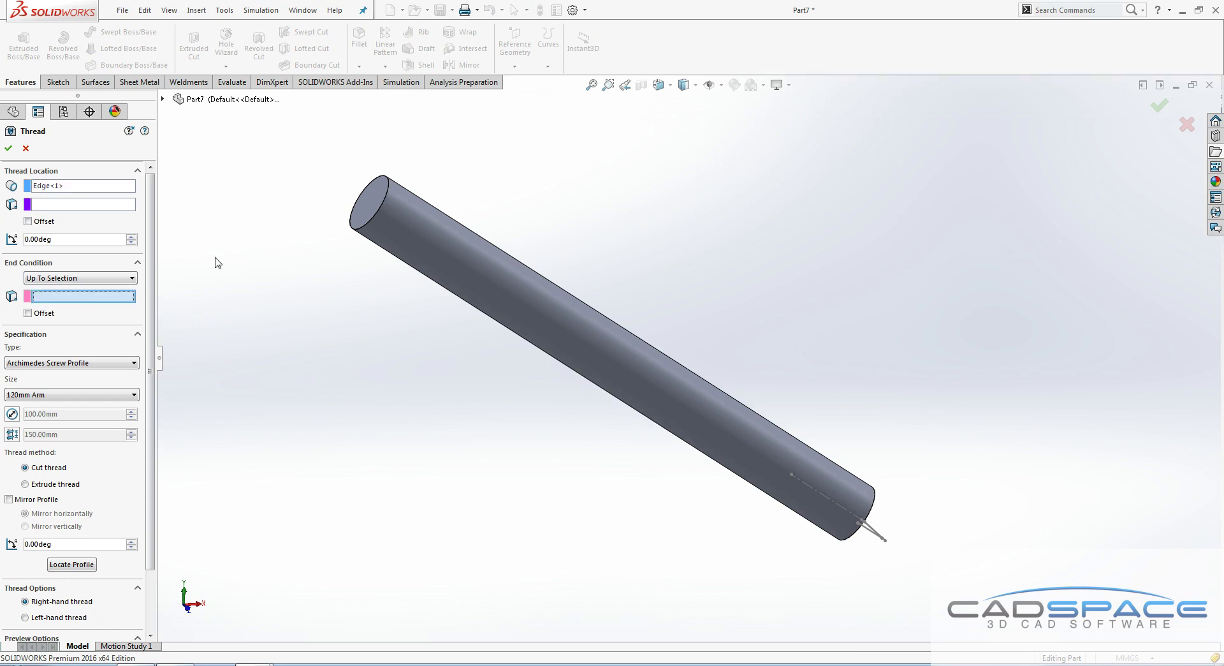
left_click(373, 203)
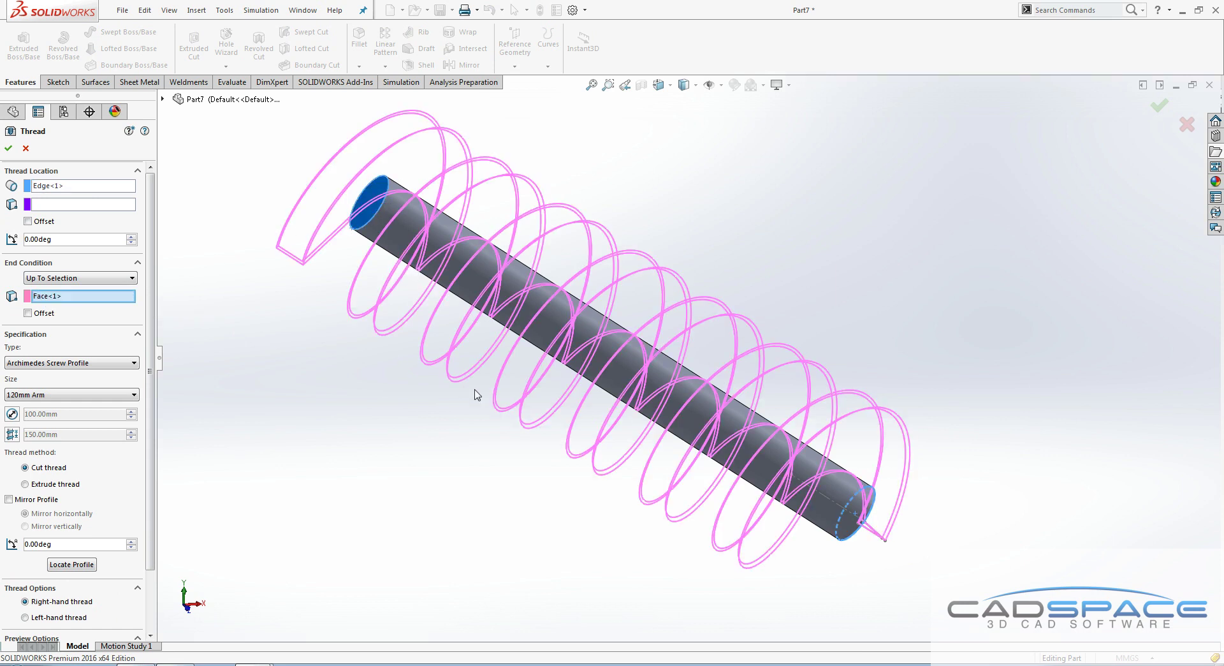
key("z")
middle_click_drag(520, 458, 628, 471)
middle_click_drag(751, 547, 705, 444)
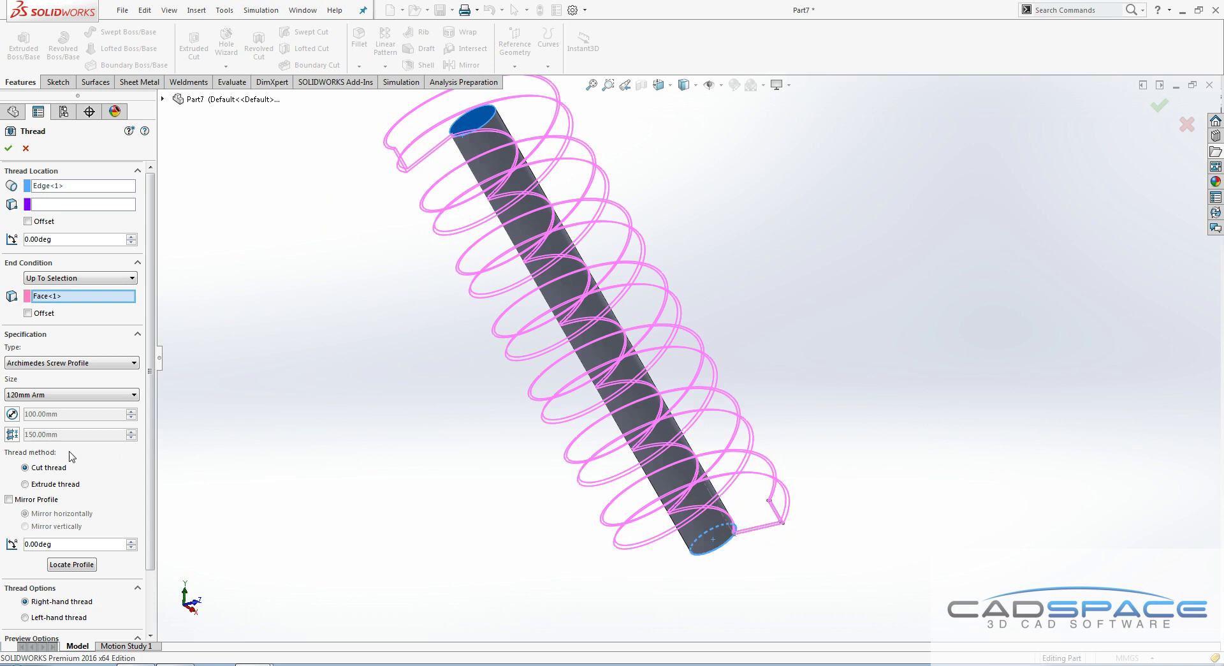
left_click(25, 484)
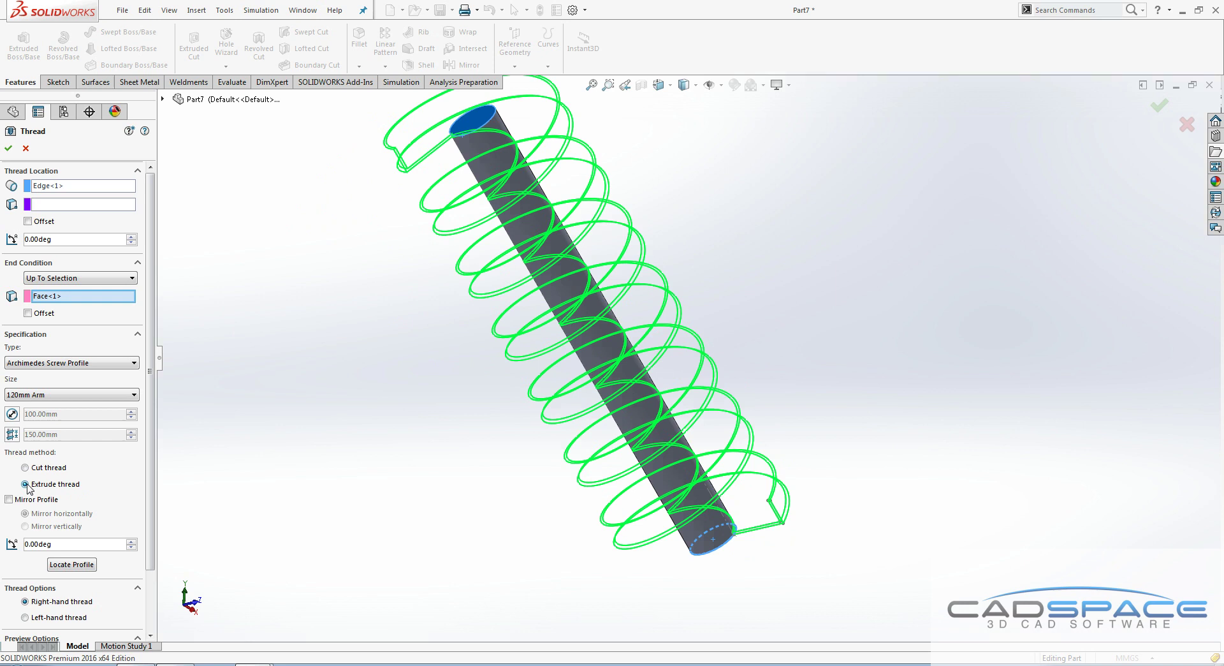
left_click(8, 148)
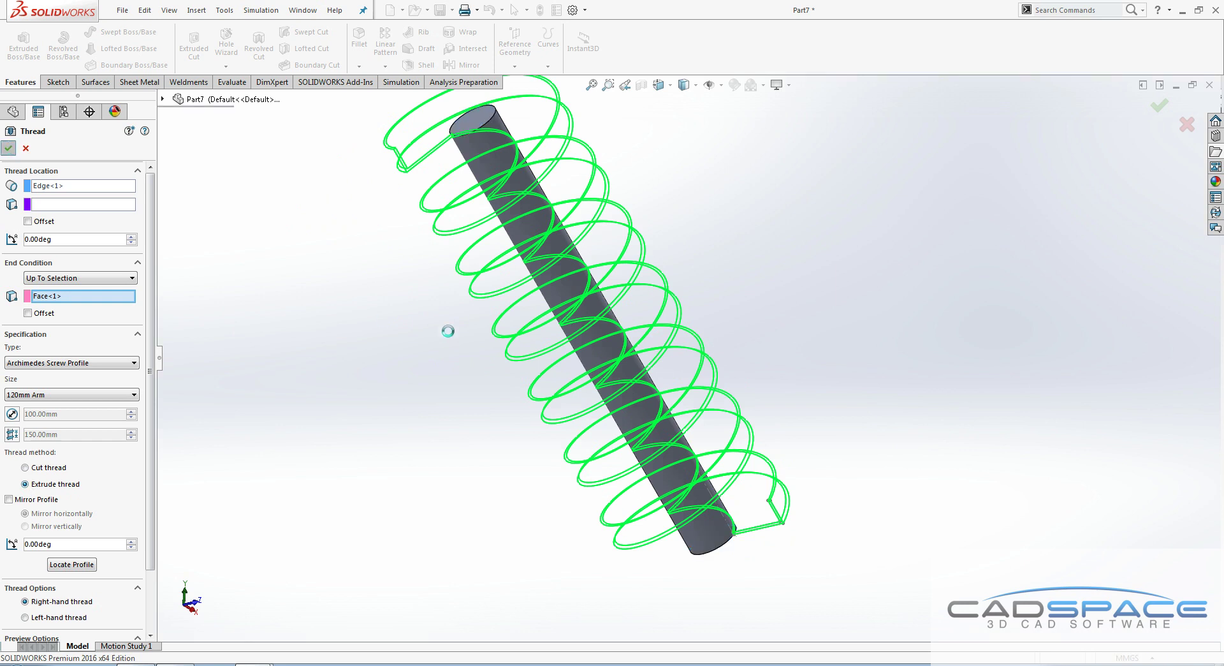
- Tilt the screw upright and reopen the Thread1 feature for editing
scroll(683, 261, "down", 5)
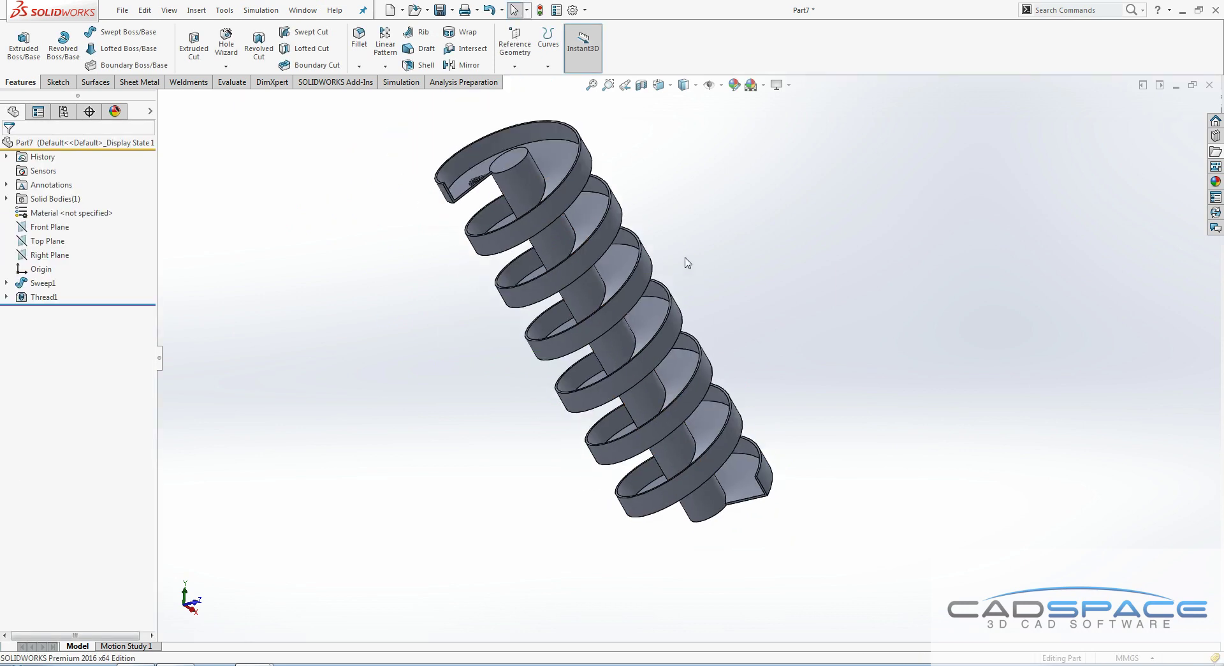
middle_click_drag(746, 494, 754, 460)
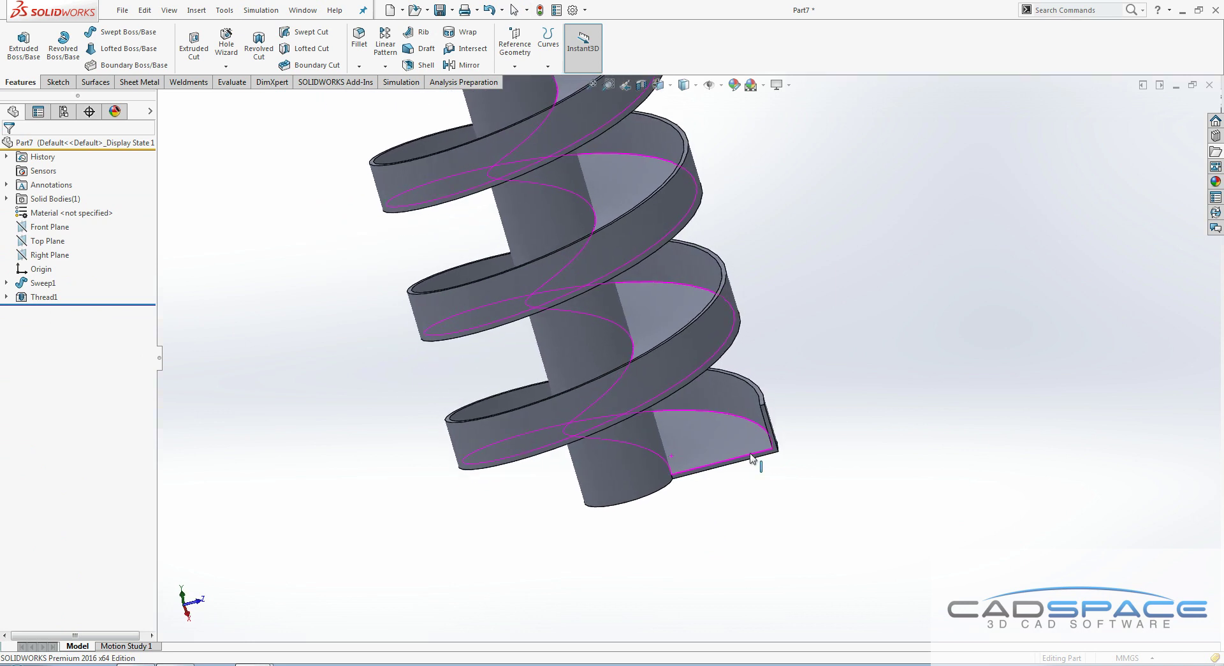
left_click(45, 298)
left_click(54, 297)
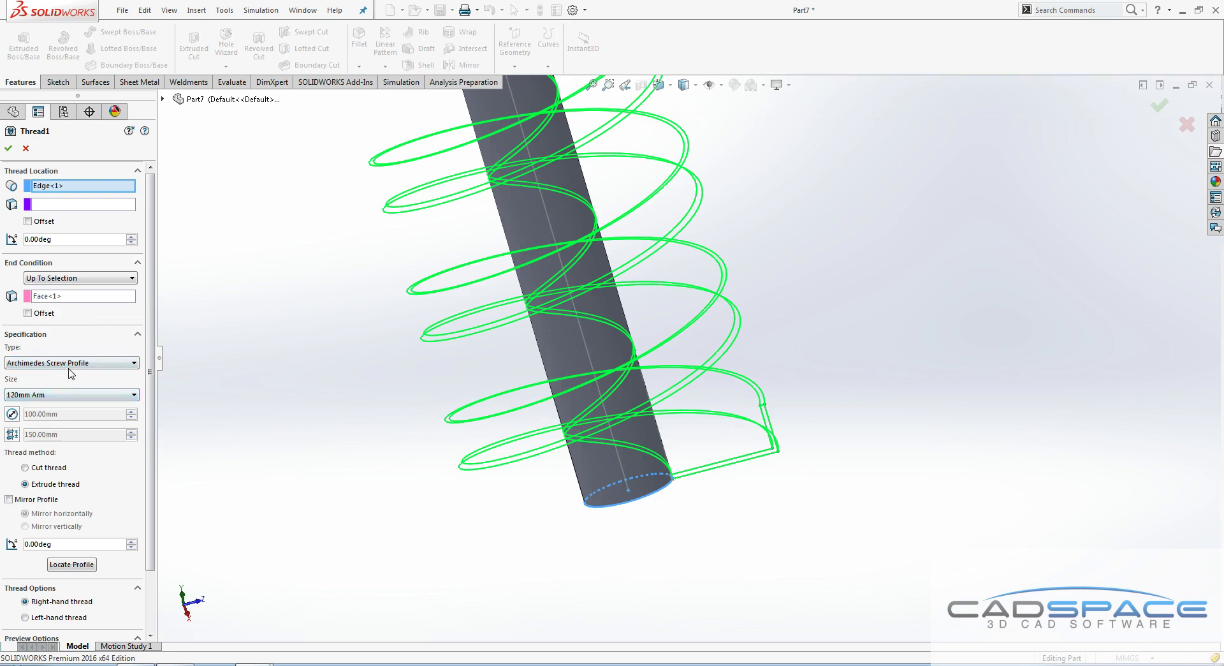
- Give Thread1 the 60mm Arm size with an overridden 100 mm pitch
left_click(60, 395)
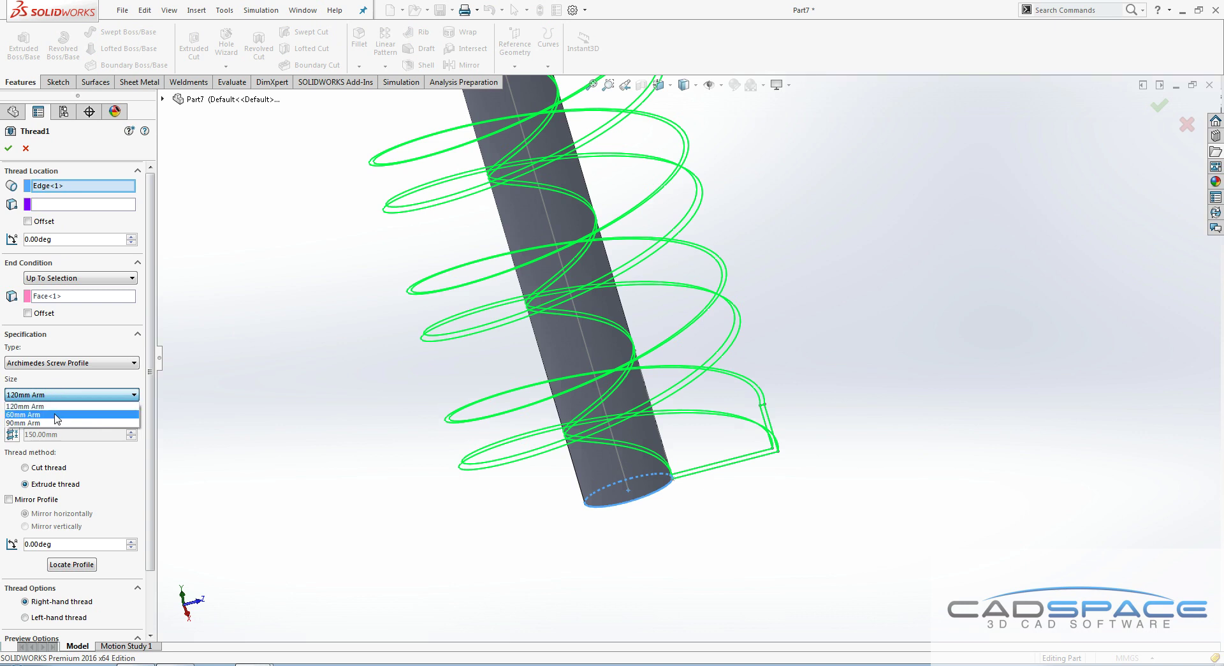
left_click(56, 414)
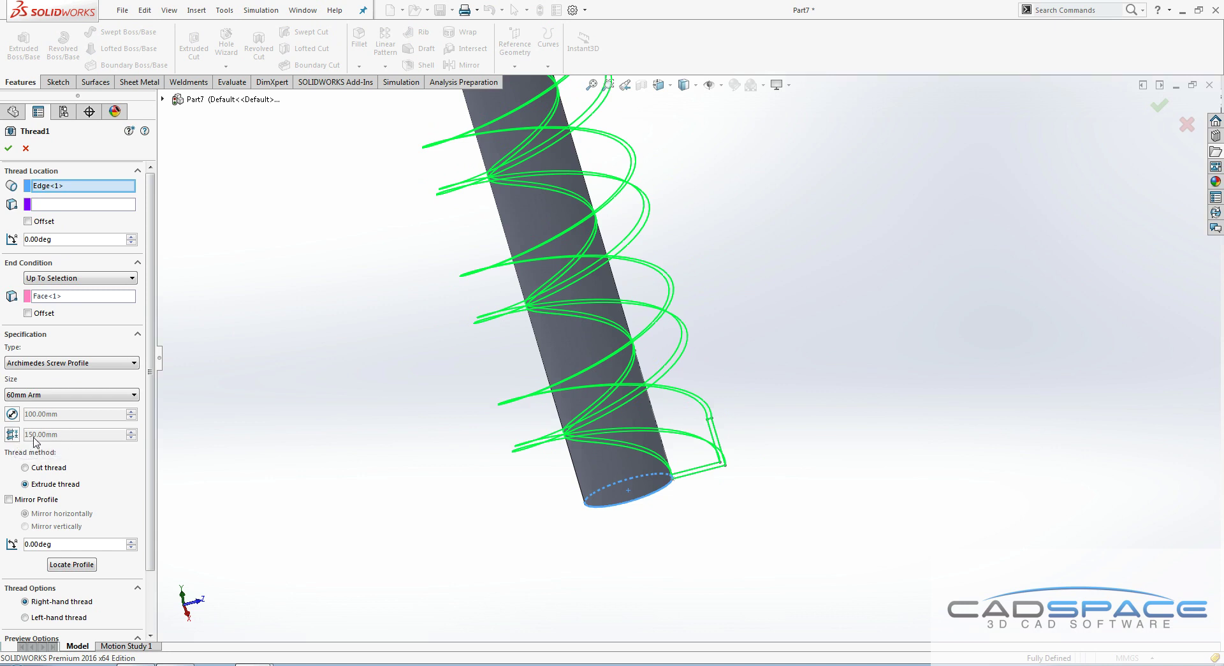
left_click(13, 434)
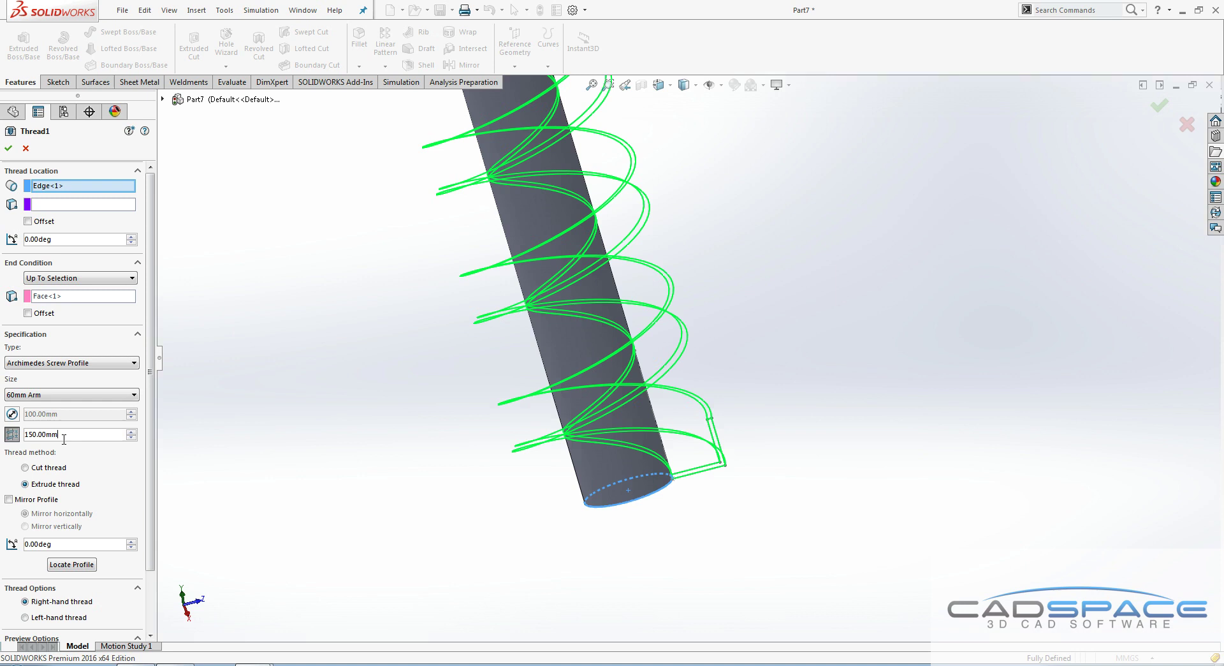
double_click(73, 438)
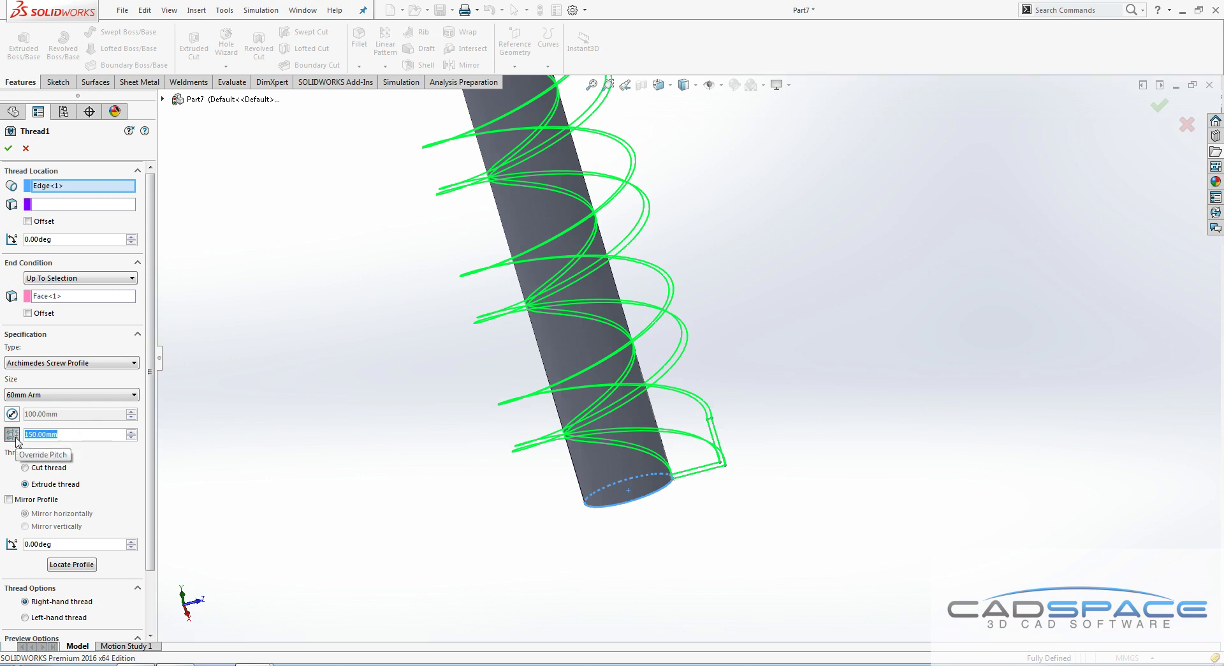
type("100")
key("Return")
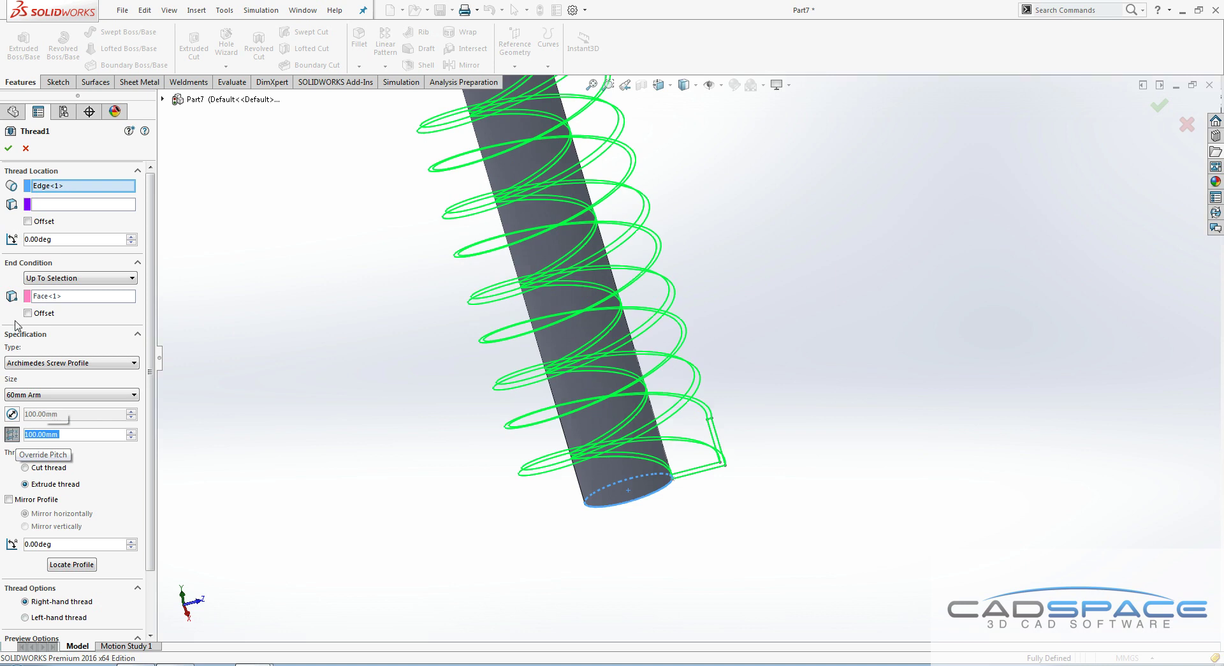
left_click(8, 148)
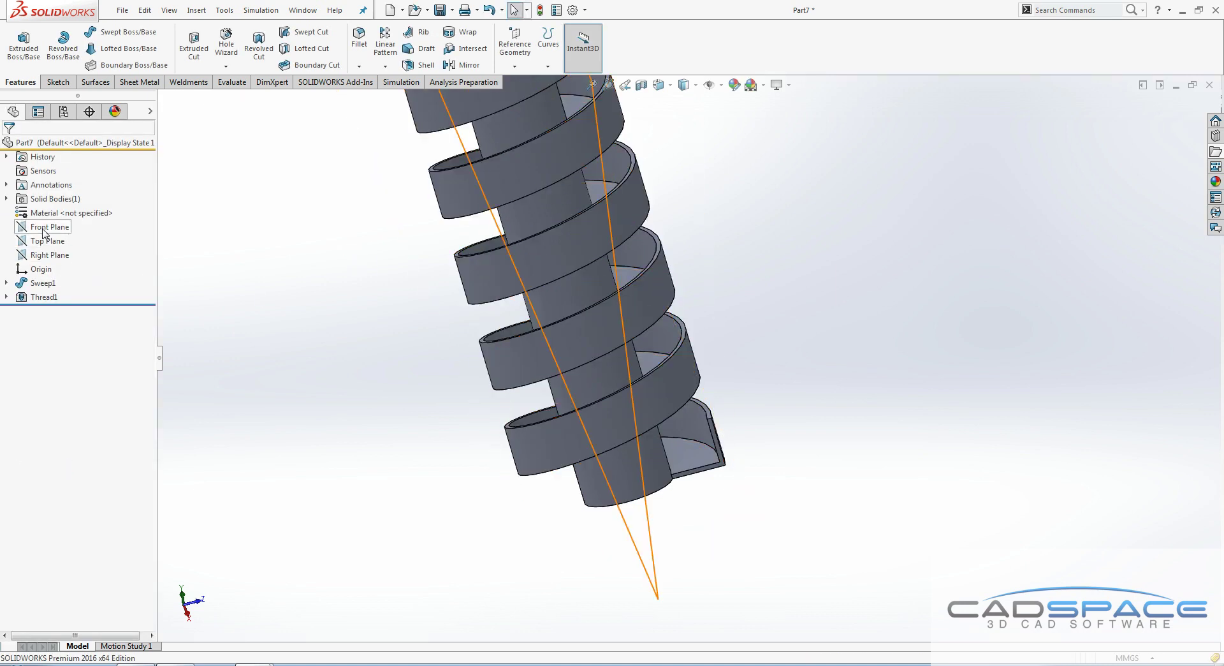
- View the screw normal to the Front Plane, then clear the plane selection
left_click(43, 227)
key("ctrl+8")
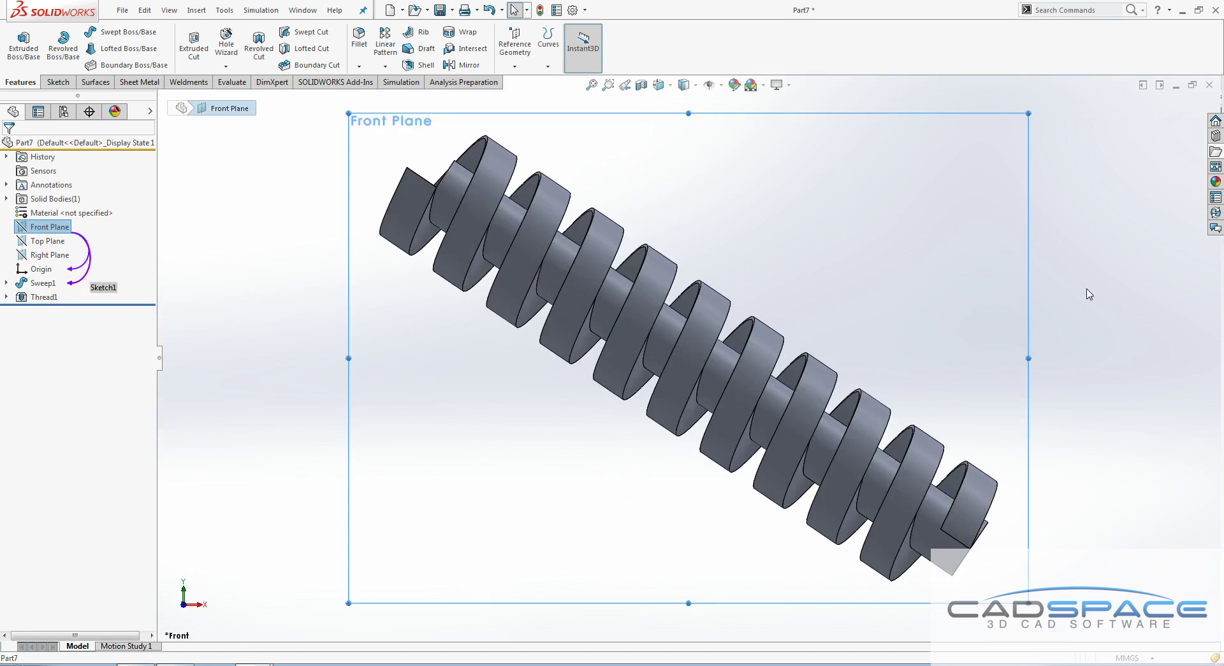
key("Escape")
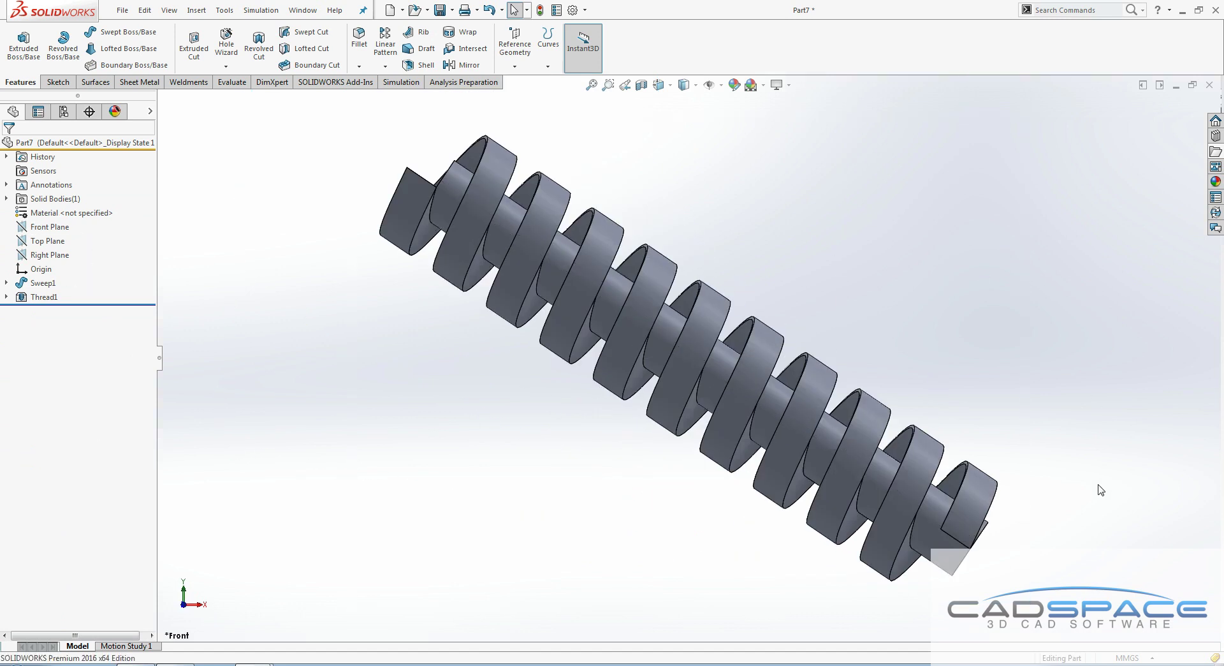